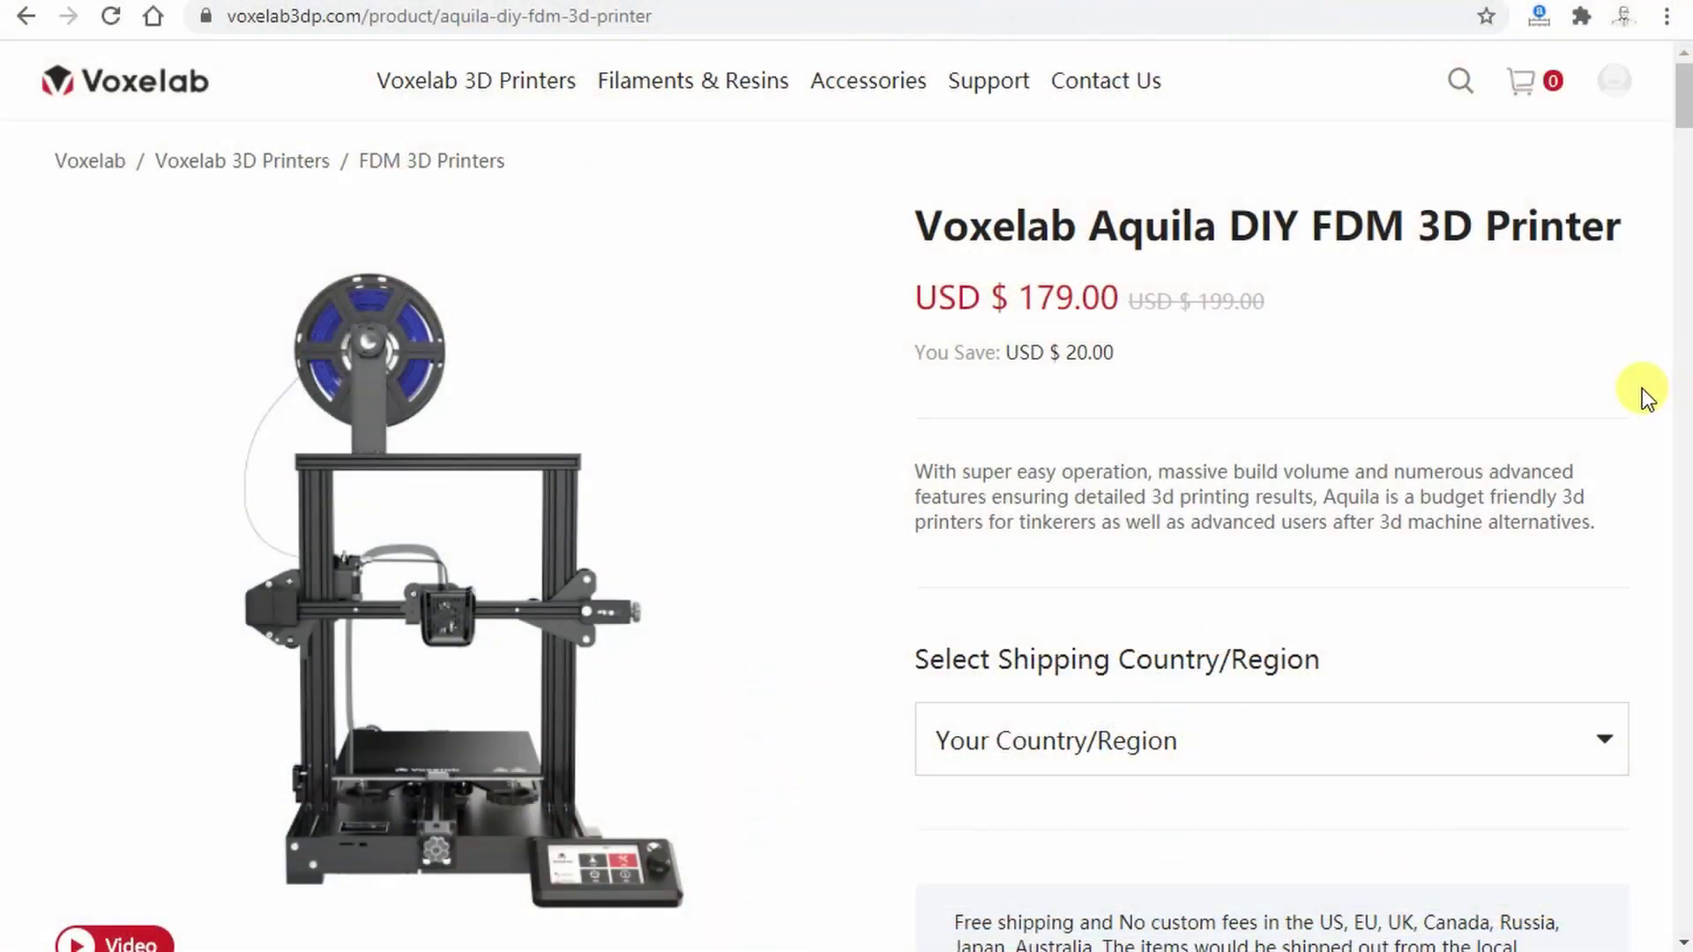
{"action": "scroll", "coordinate": [1641, 388], "scroll_direction": "down", "scroll_amount": 2}
{"action": "scroll", "coordinate": [1640, 387], "scroll_direction": "down", "scroll_amount": 3}
{"action": "scroll", "coordinate": [1641, 391], "scroll_direction": "down", "scroll_amount": 3}
{"action": "scroll", "coordinate": [1641, 393], "scroll_direction": "down", "scroll_amount": 2}
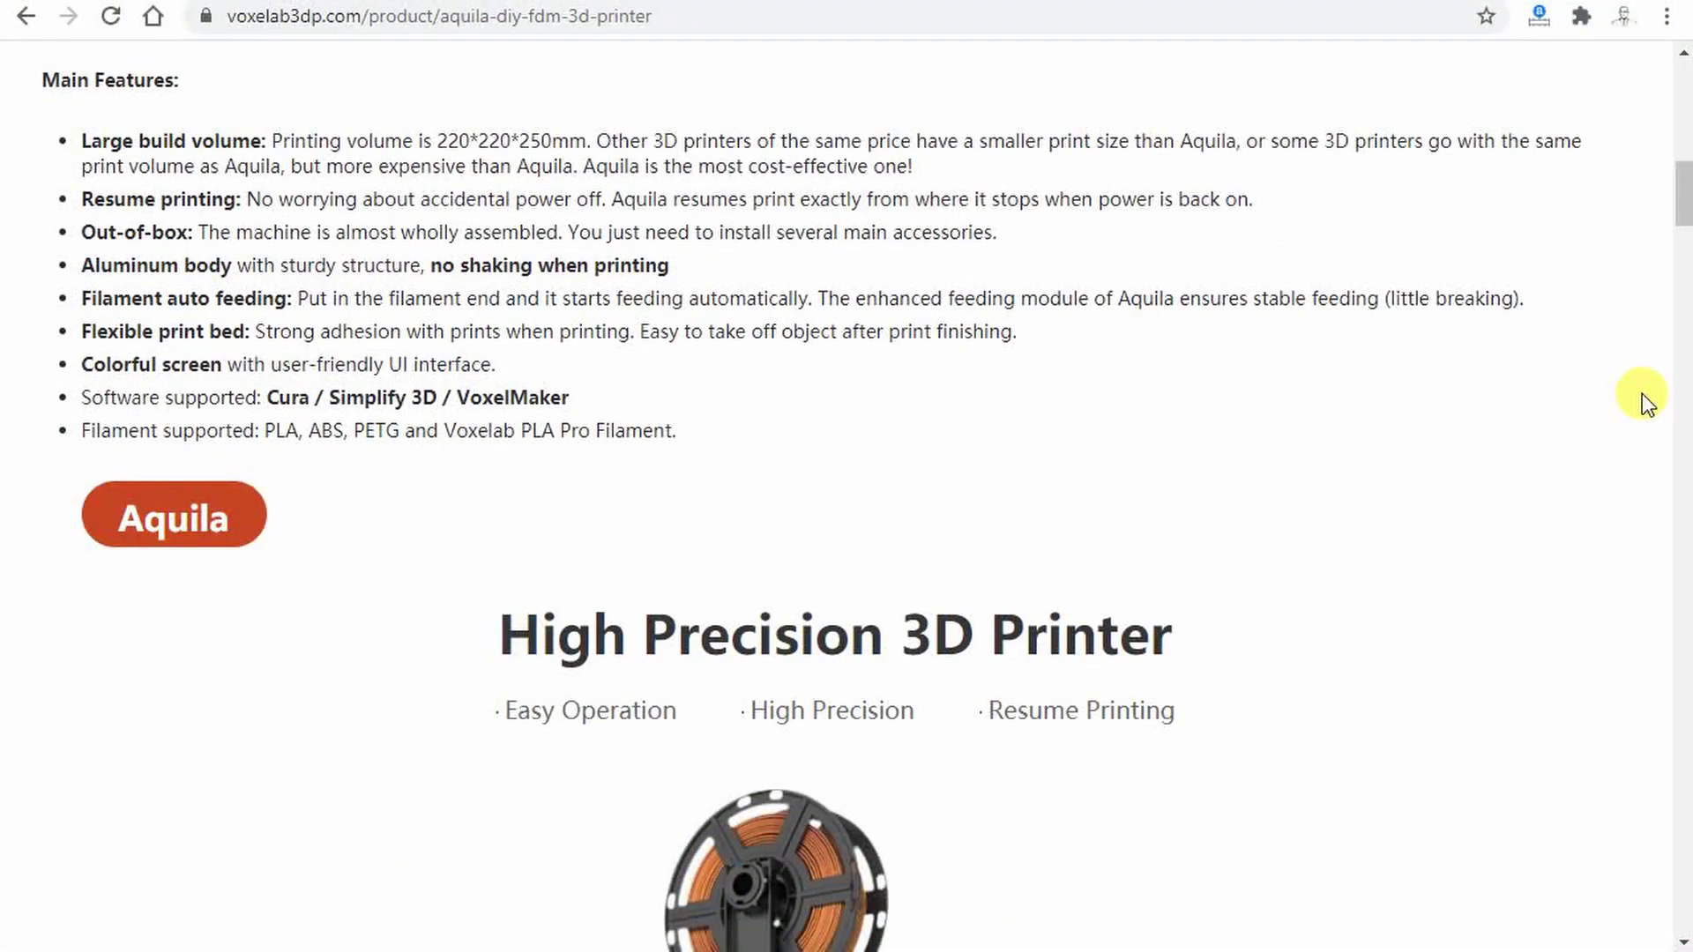
{"action": "scroll", "coordinate": [1636, 393], "scroll_direction": "down", "scroll_amount": 1}
{"action": "scroll", "coordinate": [1635, 396], "scroll_direction": "down", "scroll_amount": 3}
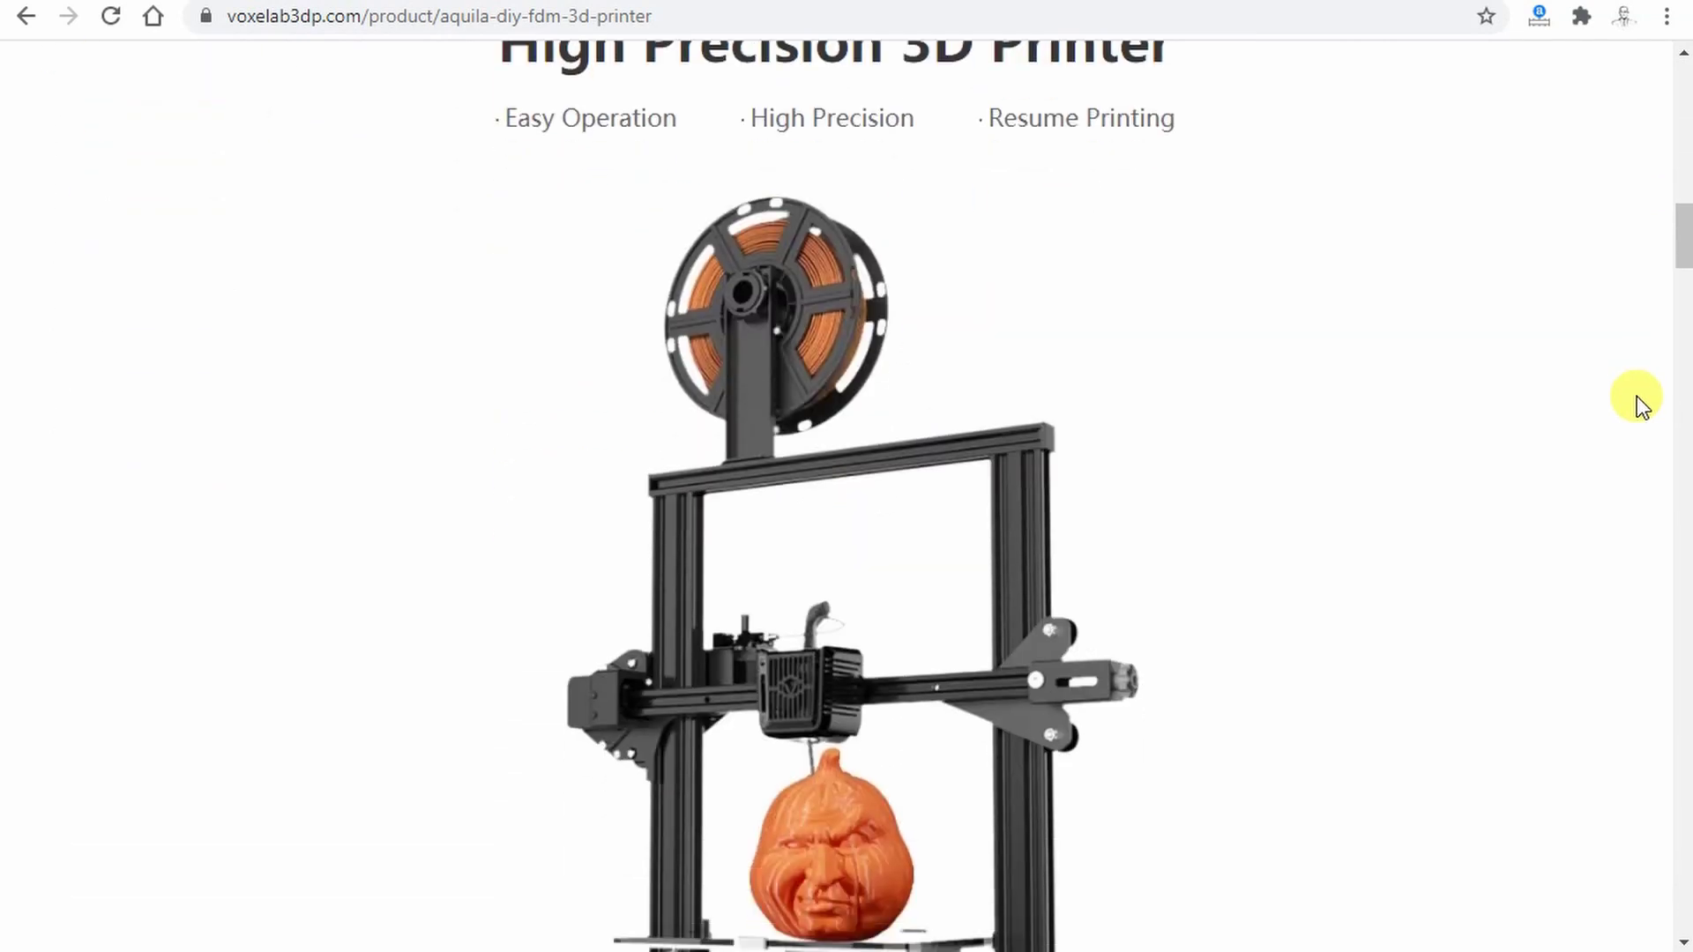
{"action": "scroll", "coordinate": [1636, 396], "scroll_direction": "down", "scroll_amount": 2}
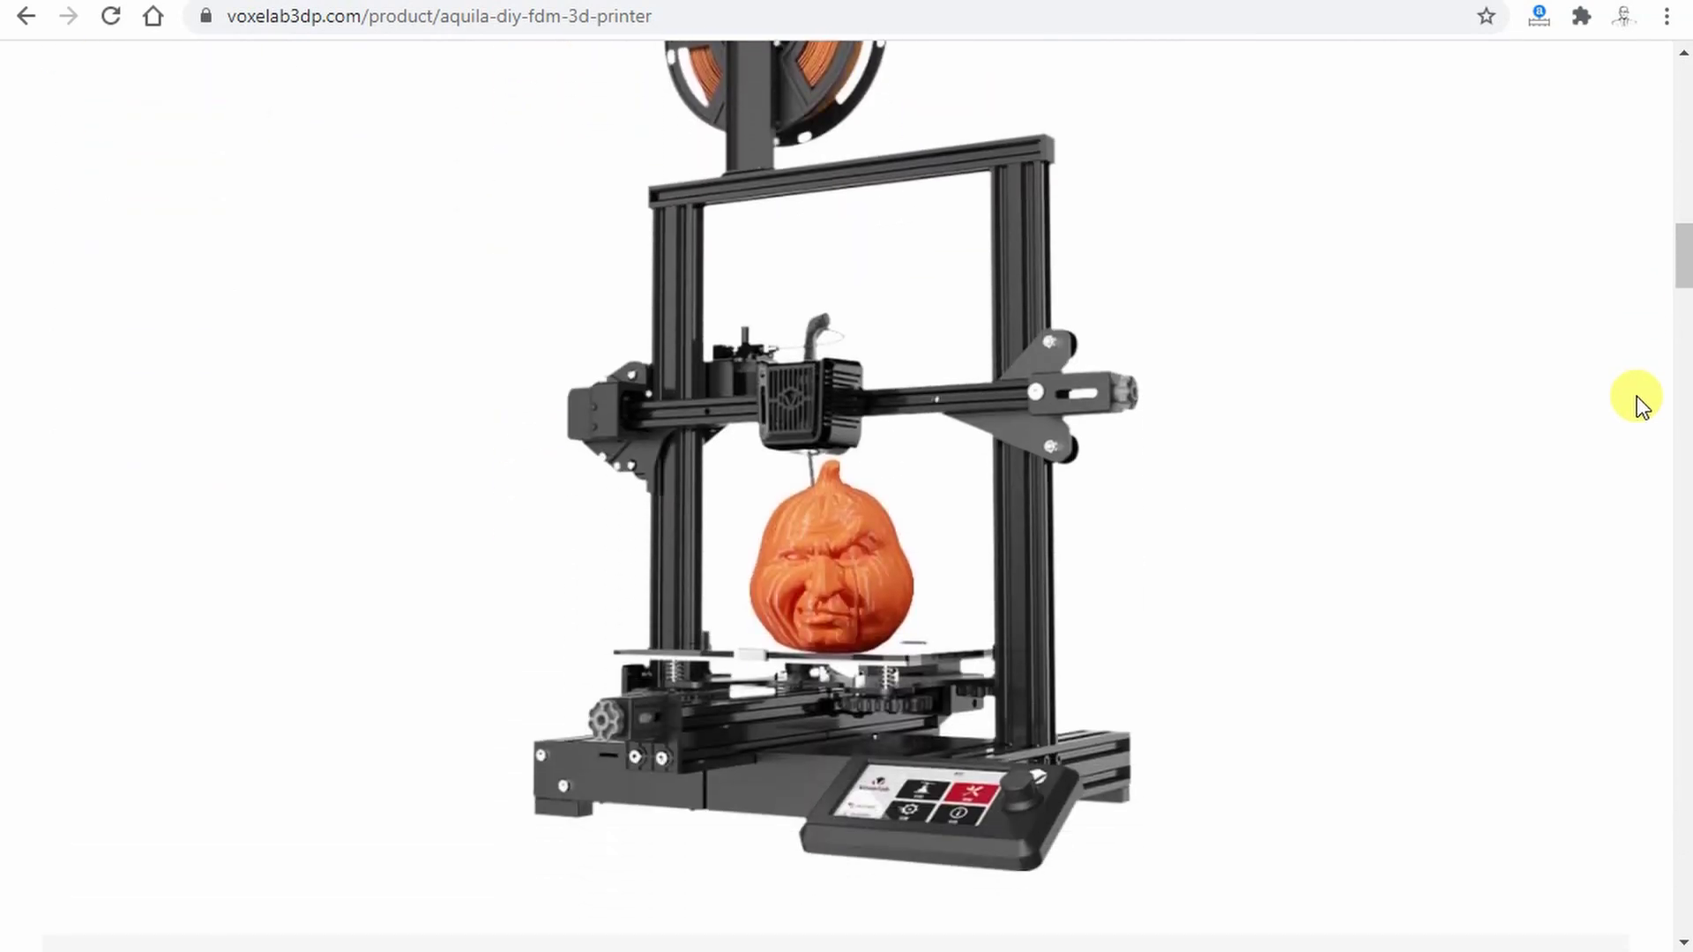
{"action": "scroll", "coordinate": [1636, 394], "scroll_direction": "down", "scroll_amount": 4}
{"action": "scroll", "coordinate": [1637, 394], "scroll_direction": "down", "scroll_amount": 3}
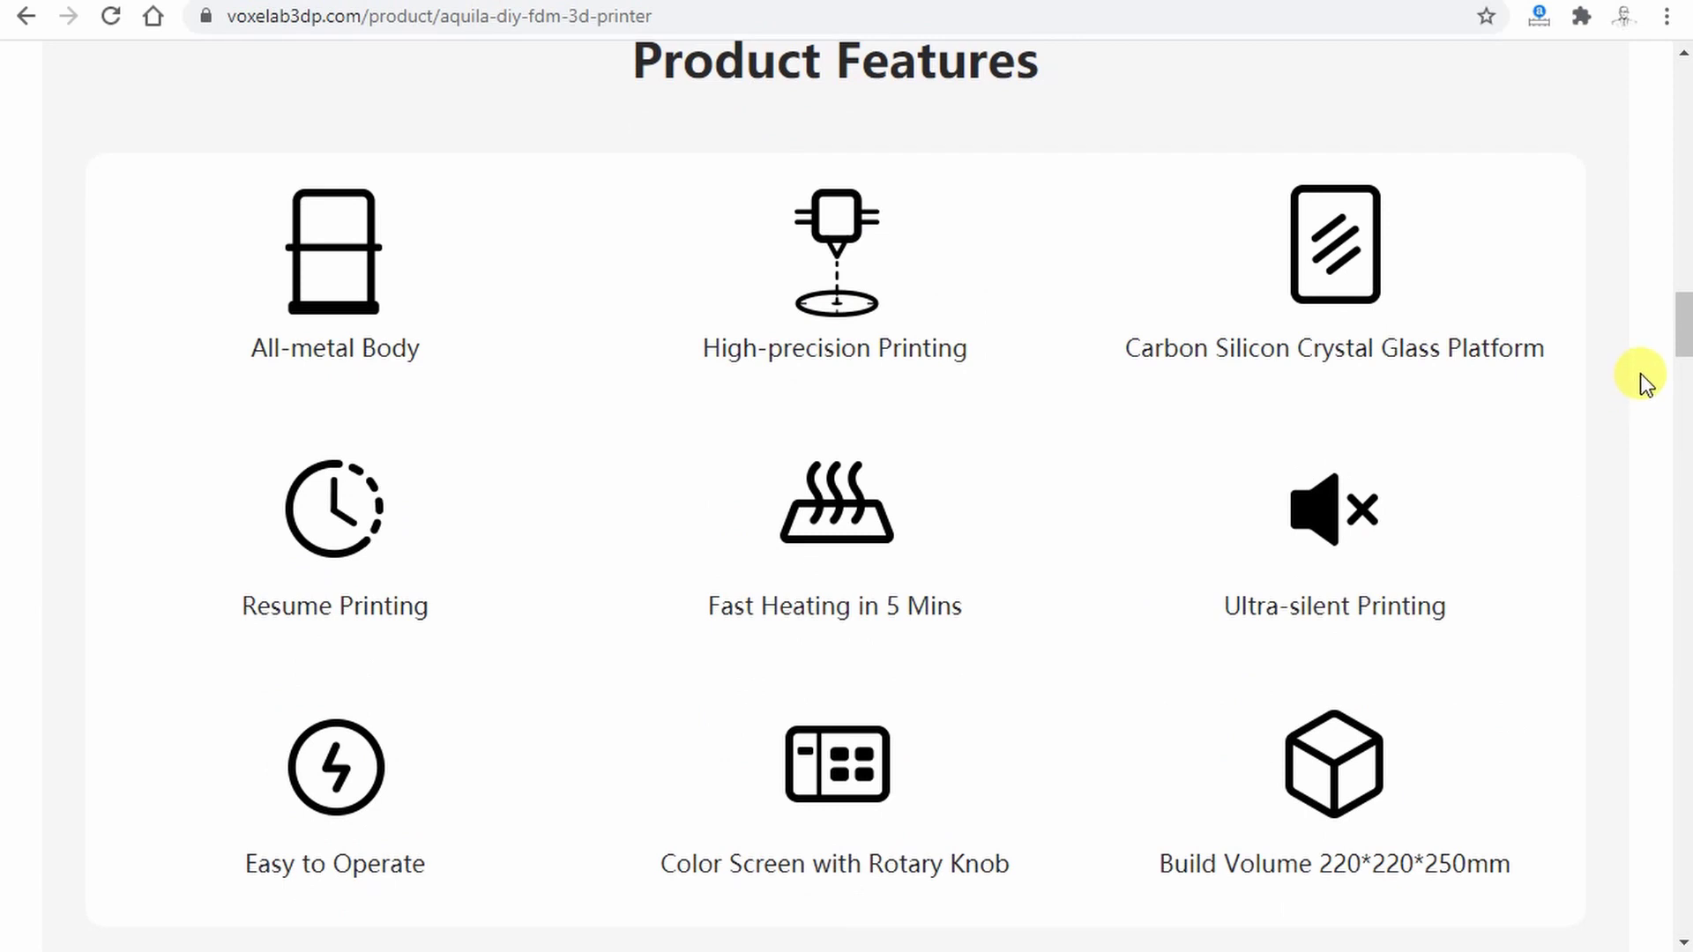
{"action": "scroll", "coordinate": [1643, 384], "scroll_direction": "down", "scroll_amount": 3}
{"action": "scroll", "coordinate": [1644, 383], "scroll_direction": "down", "scroll_amount": 4}
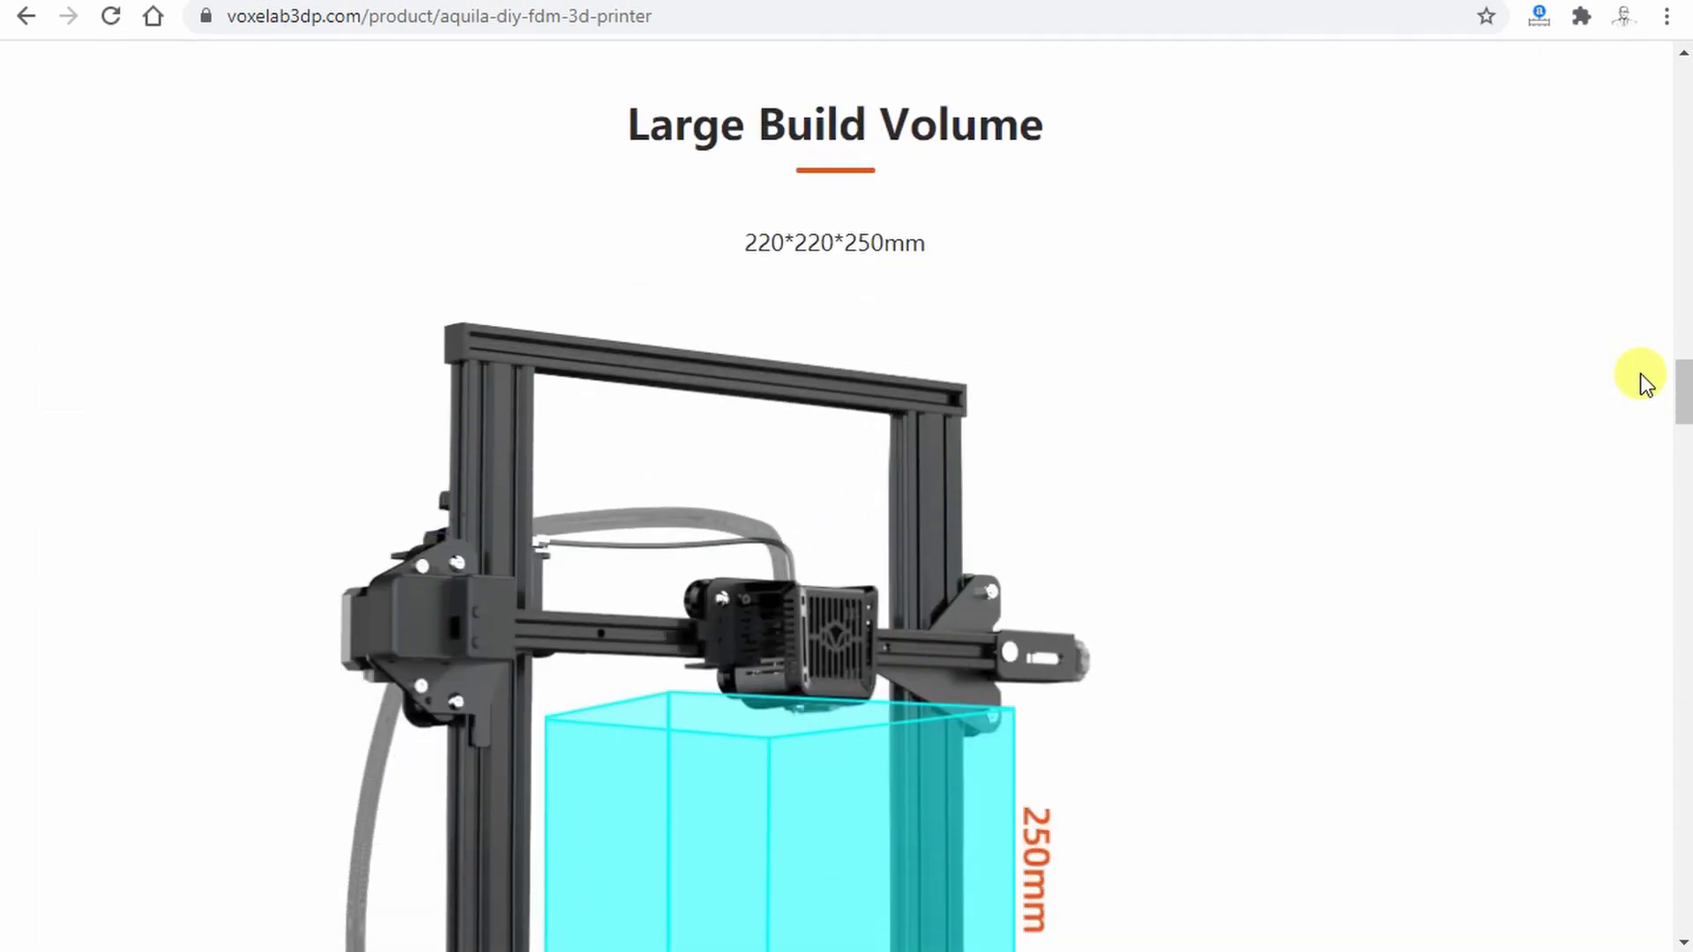
{"action": "scroll", "coordinate": [1644, 385], "scroll_direction": "down", "scroll_amount": 3}
{"action": "scroll", "coordinate": [1644, 383], "scroll_direction": "down", "scroll_amount": 1}
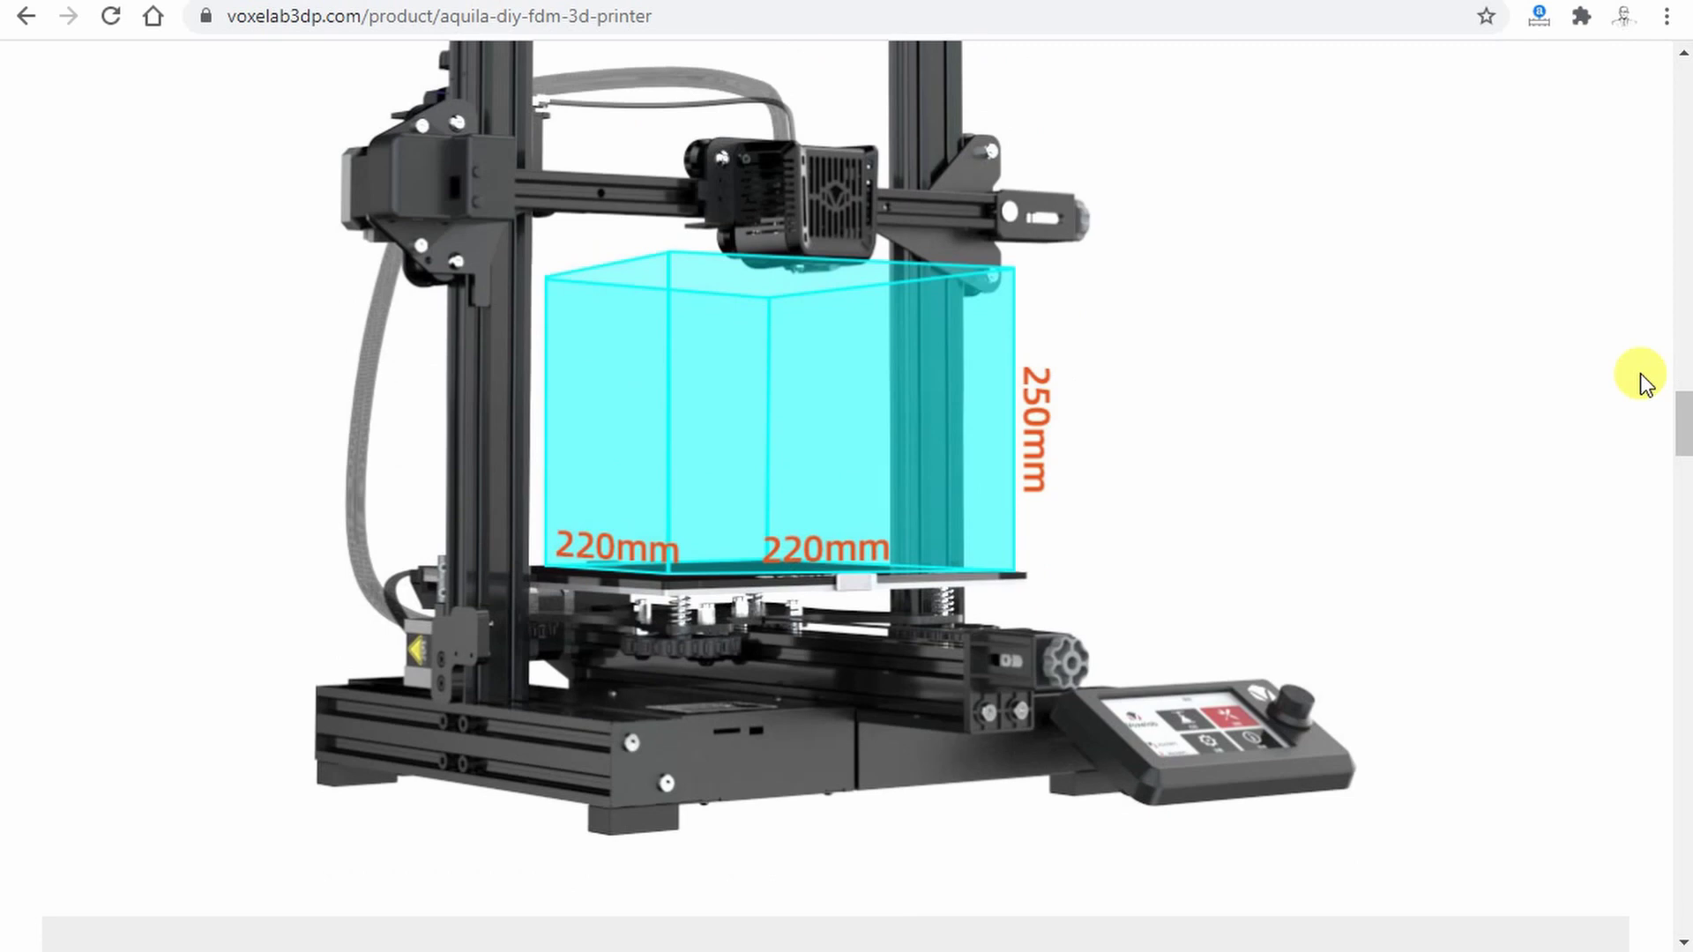
{"action": "scroll", "coordinate": [1644, 384], "scroll_direction": "down", "scroll_amount": 3}
{"action": "scroll", "coordinate": [1644, 384], "scroll_direction": "down", "scroll_amount": 4}
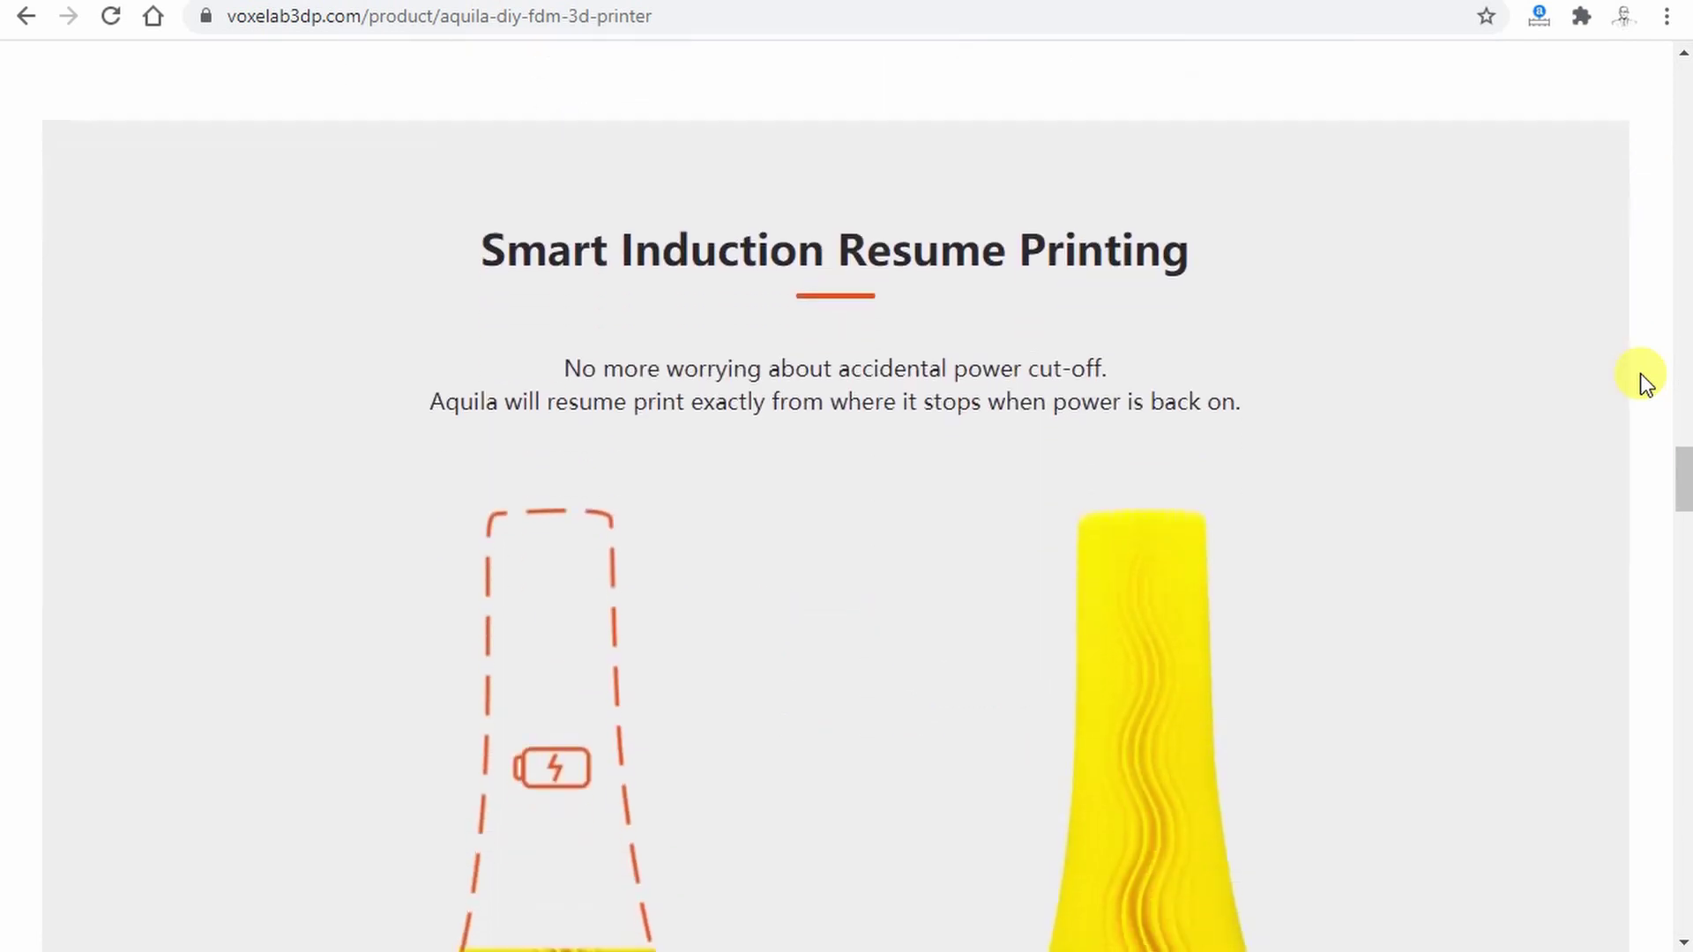
{"action": "scroll", "coordinate": [1644, 383], "scroll_direction": "down", "scroll_amount": 3}
{"action": "scroll", "coordinate": [1644, 384], "scroll_direction": "down", "scroll_amount": 1}
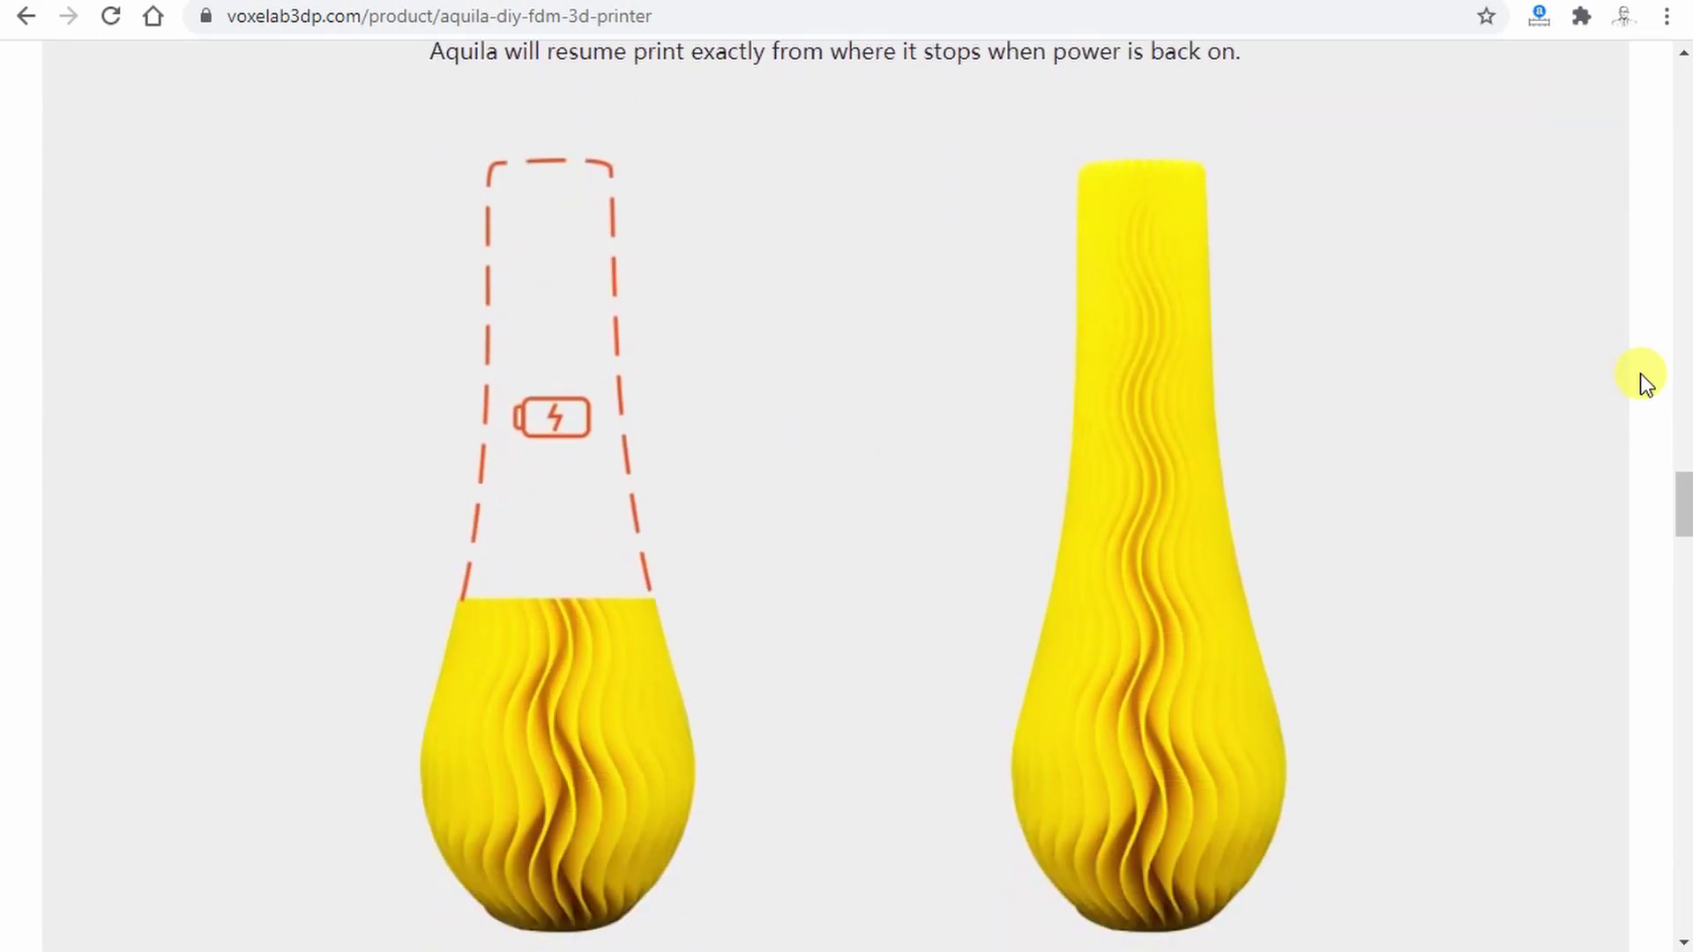
{"action": "scroll", "coordinate": [1643, 385], "scroll_direction": "down", "scroll_amount": 6}
{"action": "scroll", "coordinate": [1644, 384], "scroll_direction": "down", "scroll_amount": 2}
{"action": "scroll", "coordinate": [1644, 383], "scroll_direction": "down", "scroll_amount": 1}
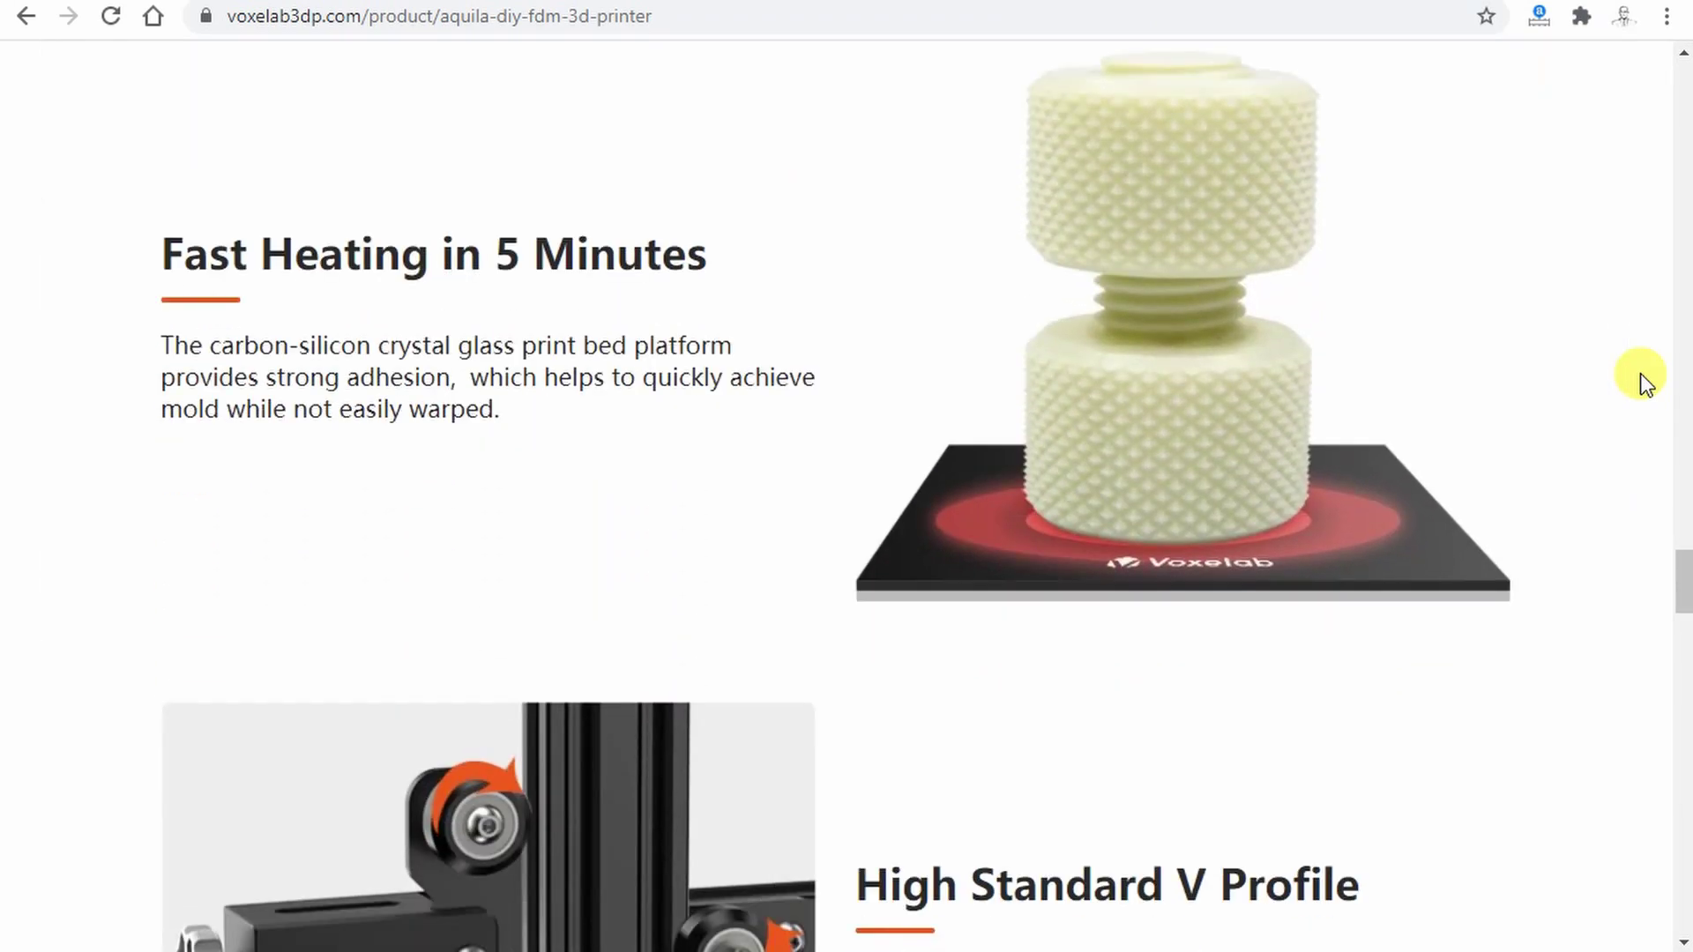
{"action": "scroll", "coordinate": [1644, 385], "scroll_direction": "down", "scroll_amount": 2}
{"action": "scroll", "coordinate": [1643, 383], "scroll_direction": "down", "scroll_amount": 3}
{"action": "scroll", "coordinate": [1644, 384], "scroll_direction": "down", "scroll_amount": 1}
{"action": "scroll", "coordinate": [1645, 384], "scroll_direction": "down", "scroll_amount": 4}
{"action": "scroll", "coordinate": [1644, 384], "scroll_direction": "down", "scroll_amount": 1}
{"action": "scroll", "coordinate": [1644, 384], "scroll_direction": "down", "scroll_amount": 3}
{"action": "scroll", "coordinate": [1643, 384], "scroll_direction": "down", "scroll_amount": 1}
{"action": "scroll", "coordinate": [1643, 384], "scroll_direction": "down", "scroll_amount": 5}
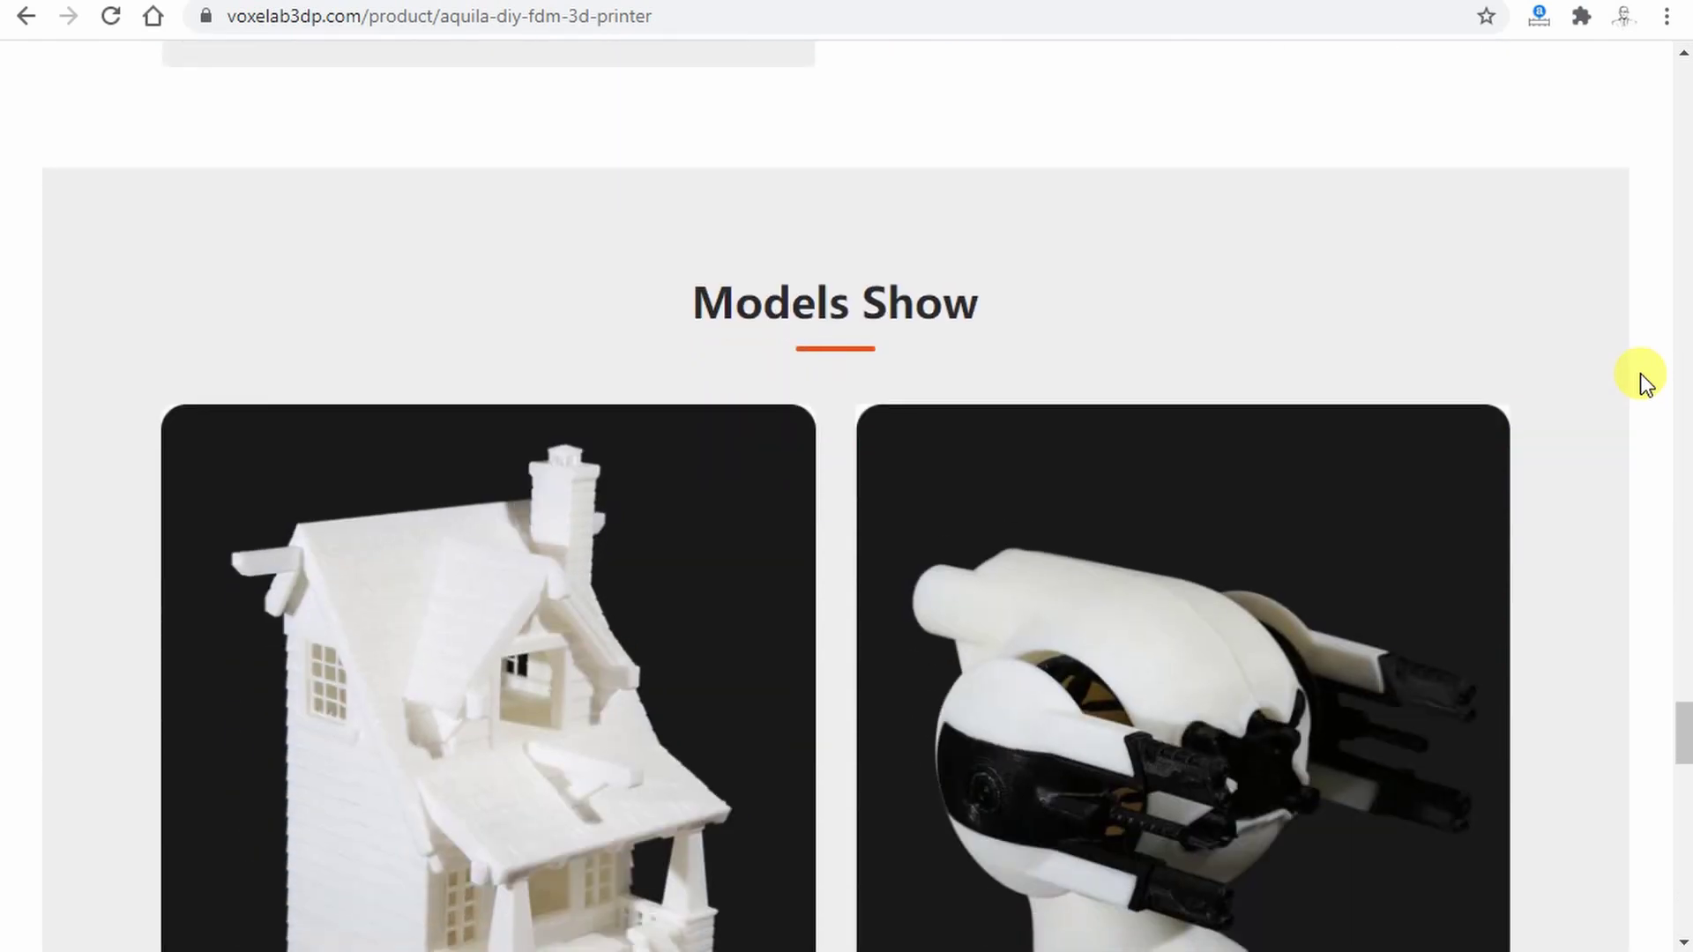
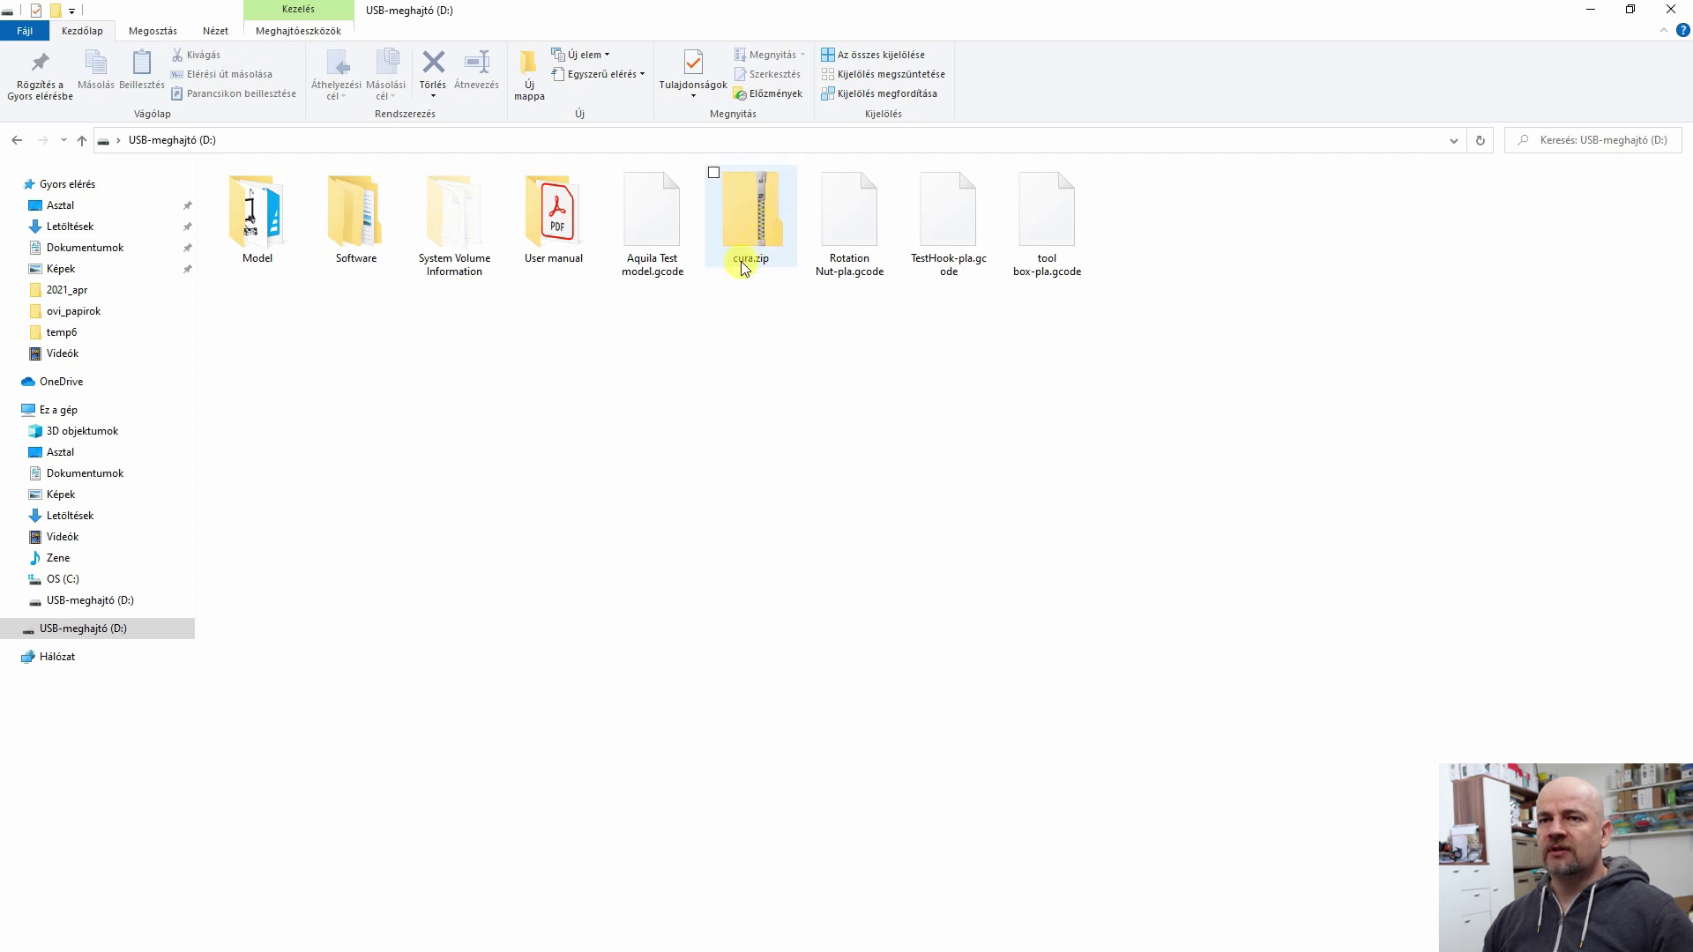
Open the USB drive's Model folder to view its model files and MG1.png drawing.
{"action": "double_click", "coordinate": [256, 219]}
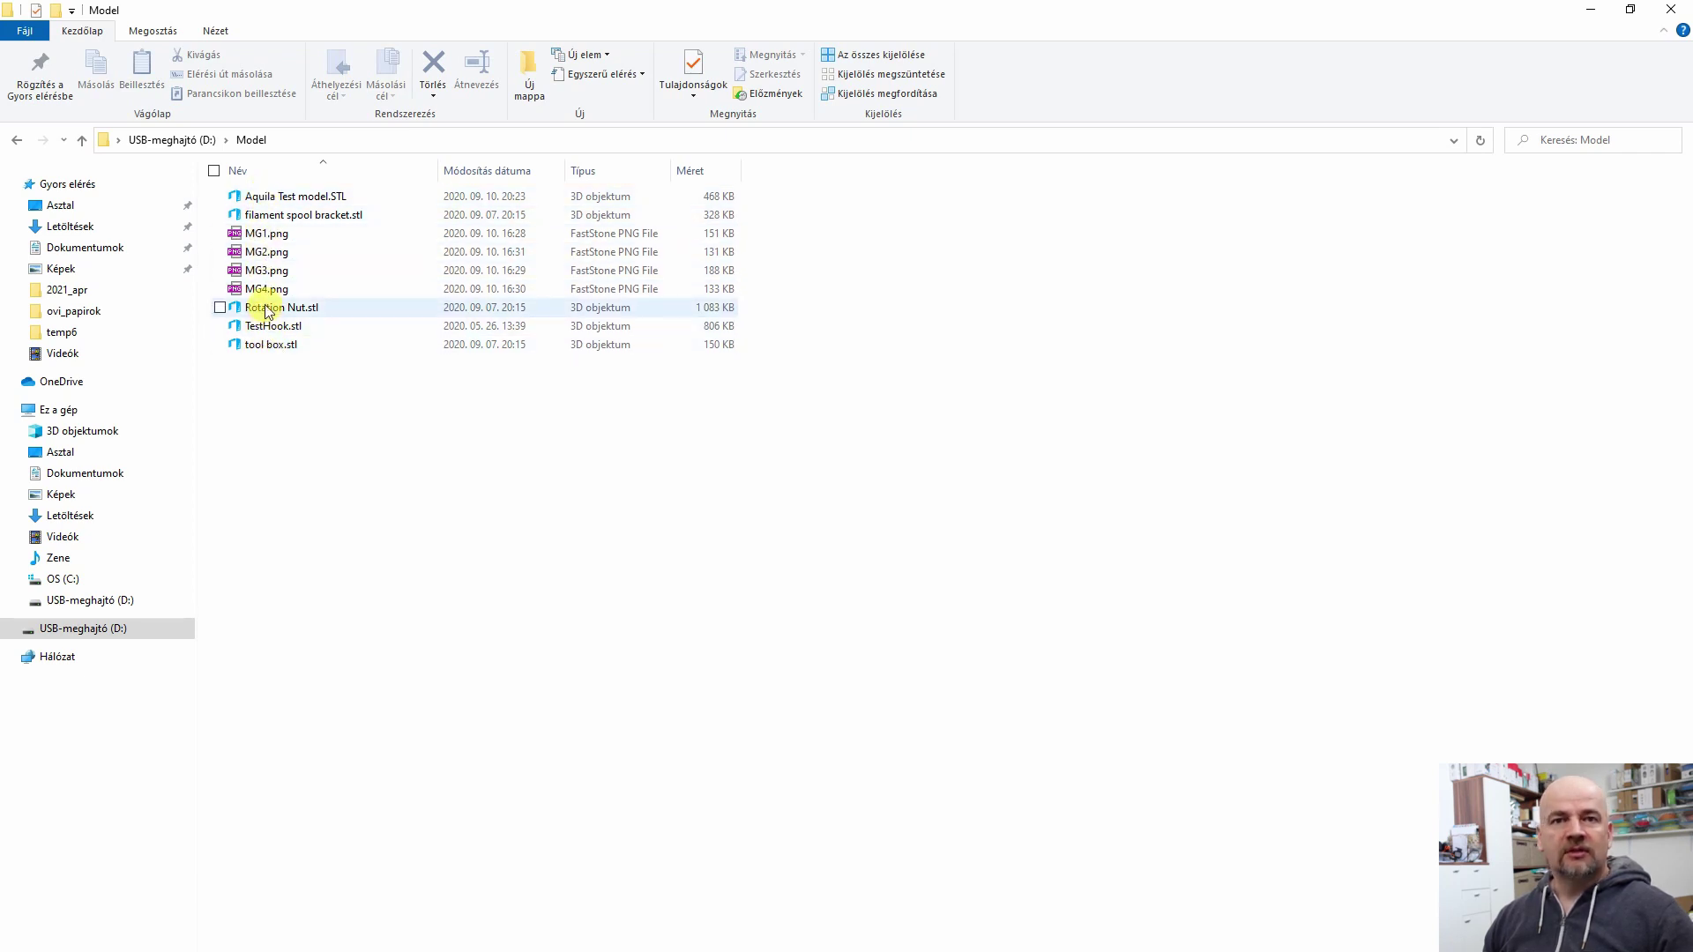
{"action": "double_click", "coordinate": [260, 233]}
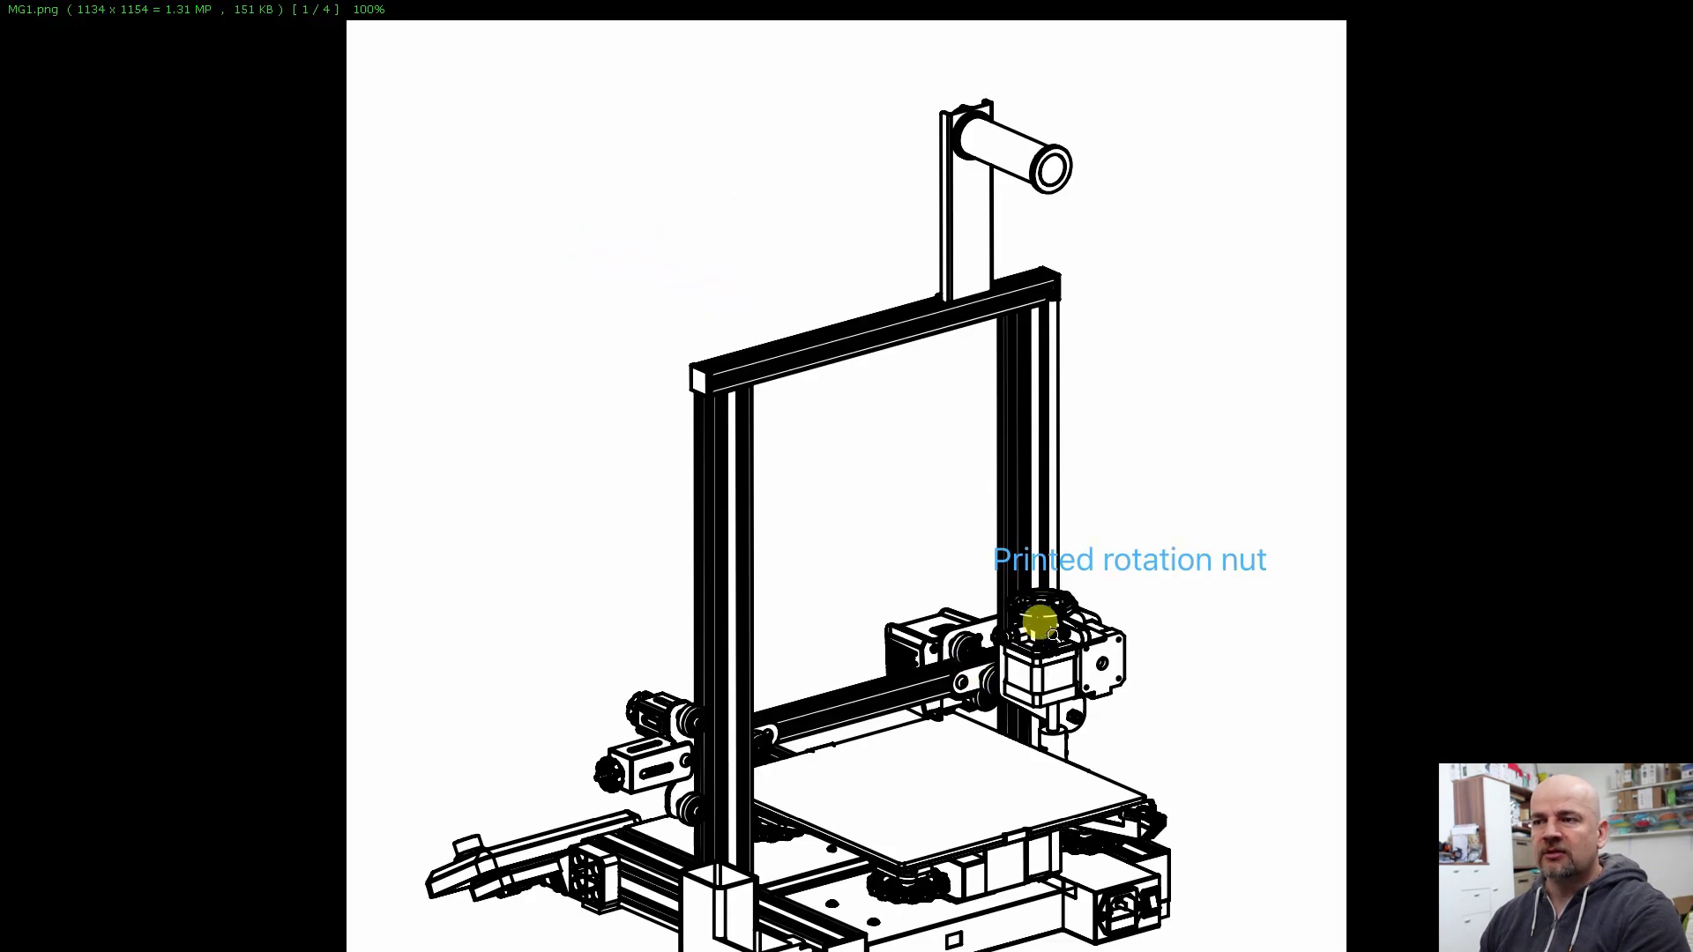
{"action": "scroll", "coordinate": [1031, 600], "scroll_direction": "down", "scroll_amount": 1}
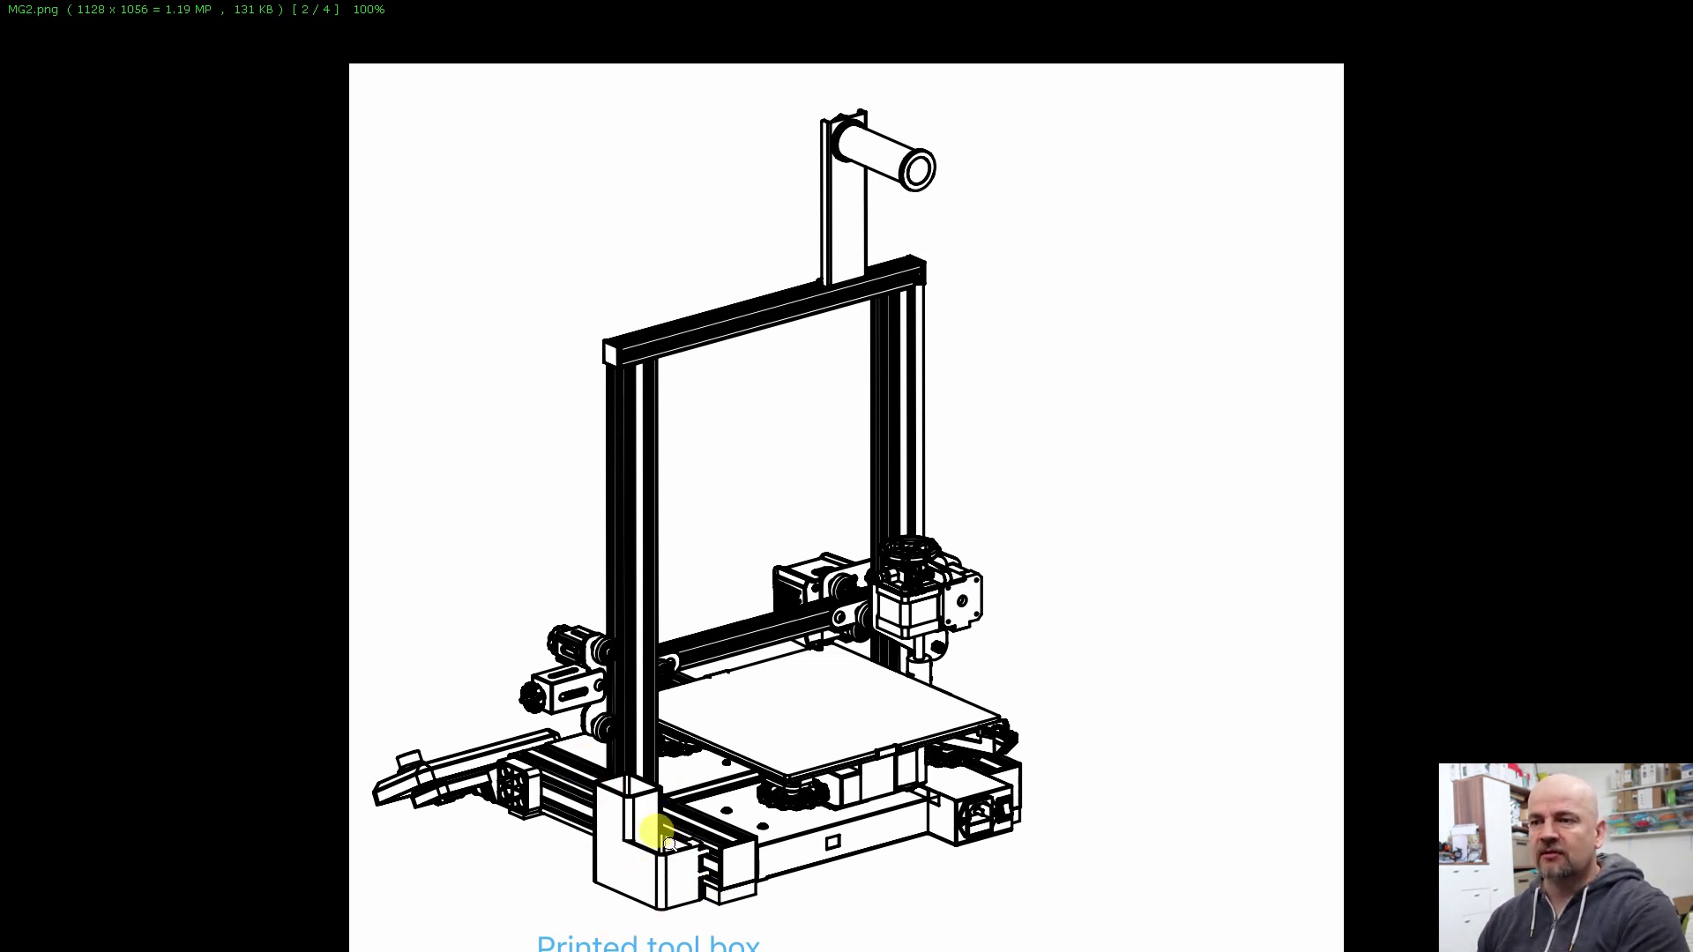
{"action": "scroll", "coordinate": [714, 783], "scroll_direction": "down", "scroll_amount": 1}
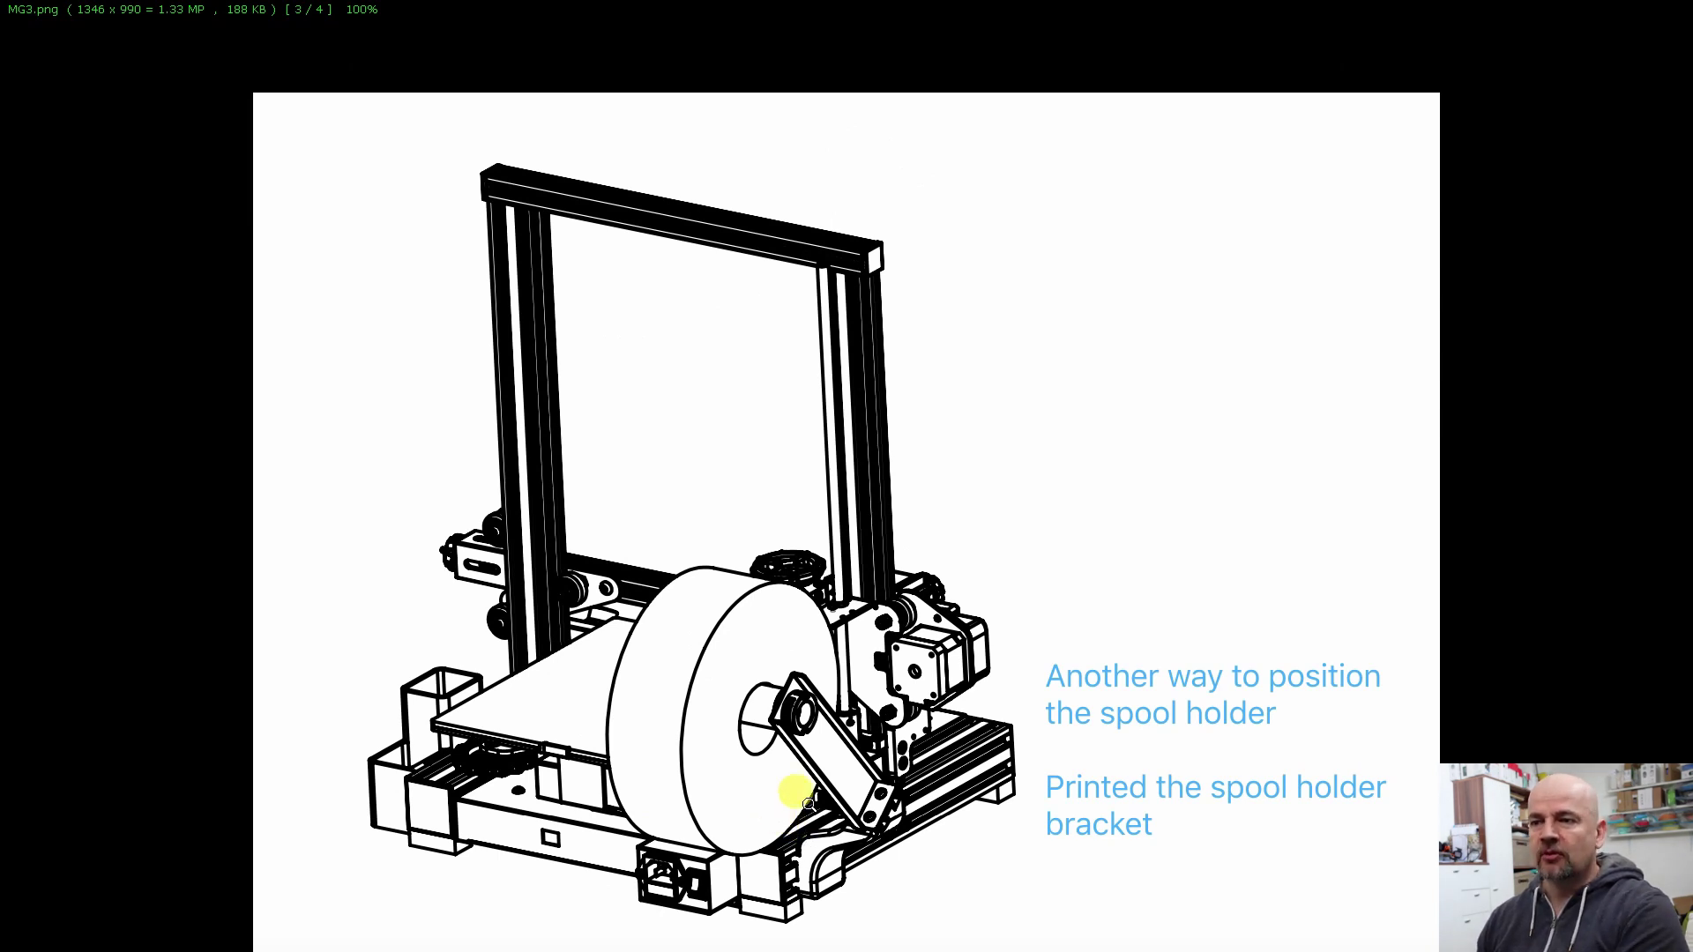
{"action": "scroll", "coordinate": [798, 796], "scroll_direction": "down", "scroll_amount": 1}
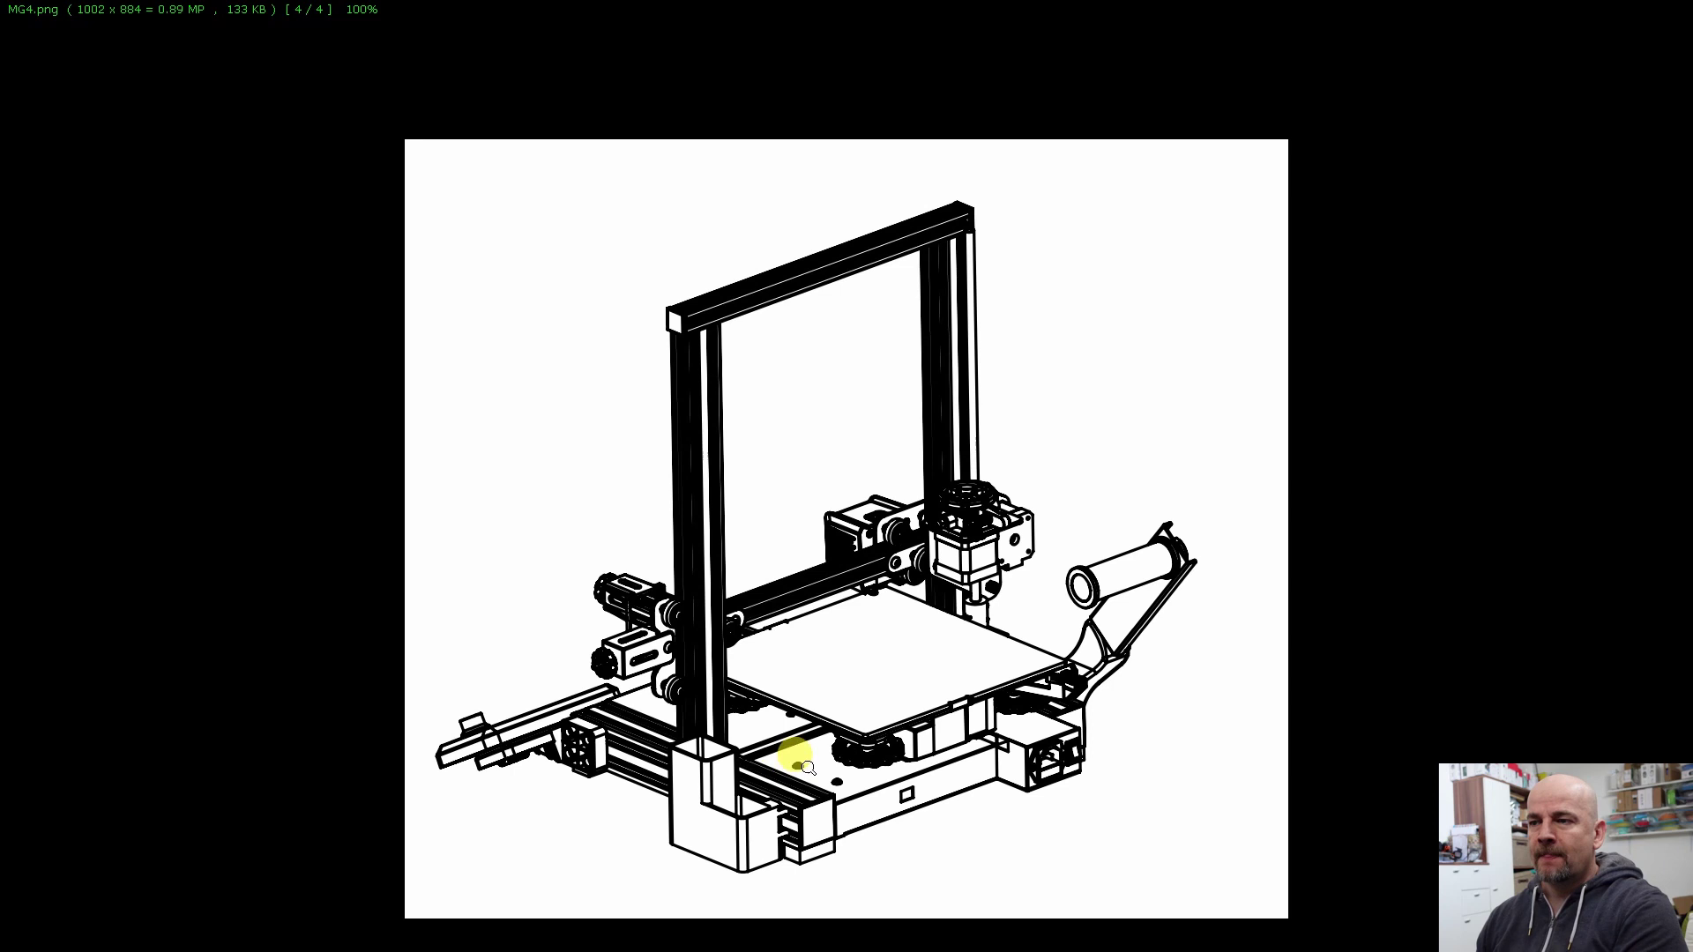
{"action": "key", "text": "Escape"}
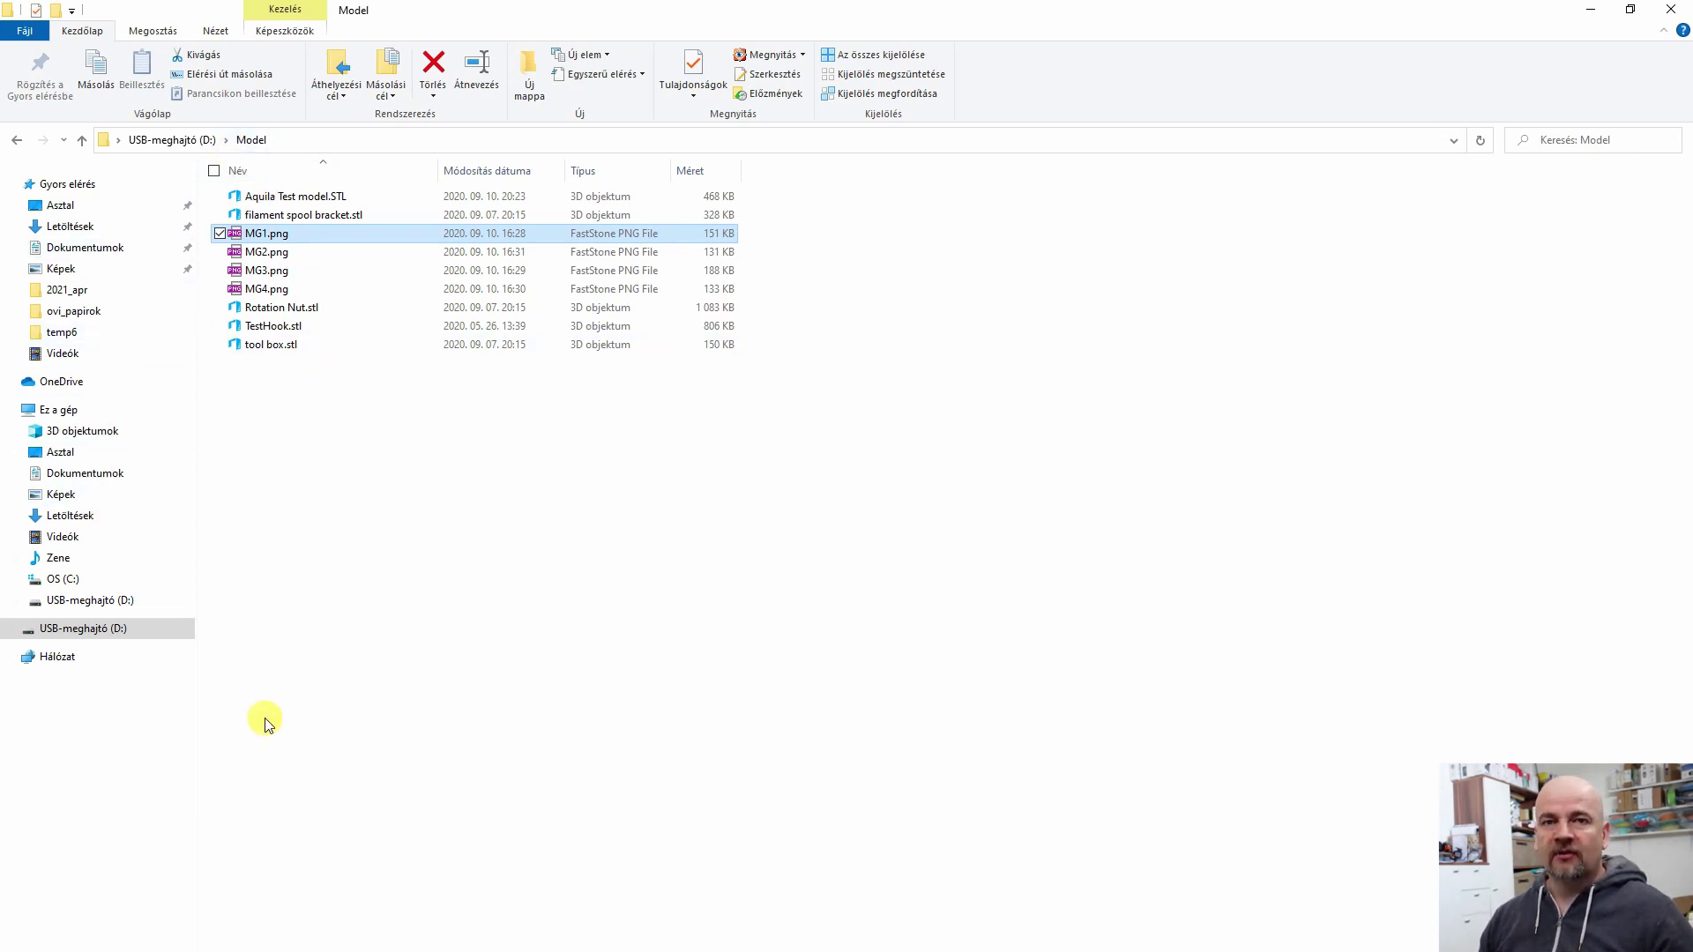
Go back to the USB drive's root and open the cura.zip archive.
{"action": "left_click", "coordinate": [101, 619]}
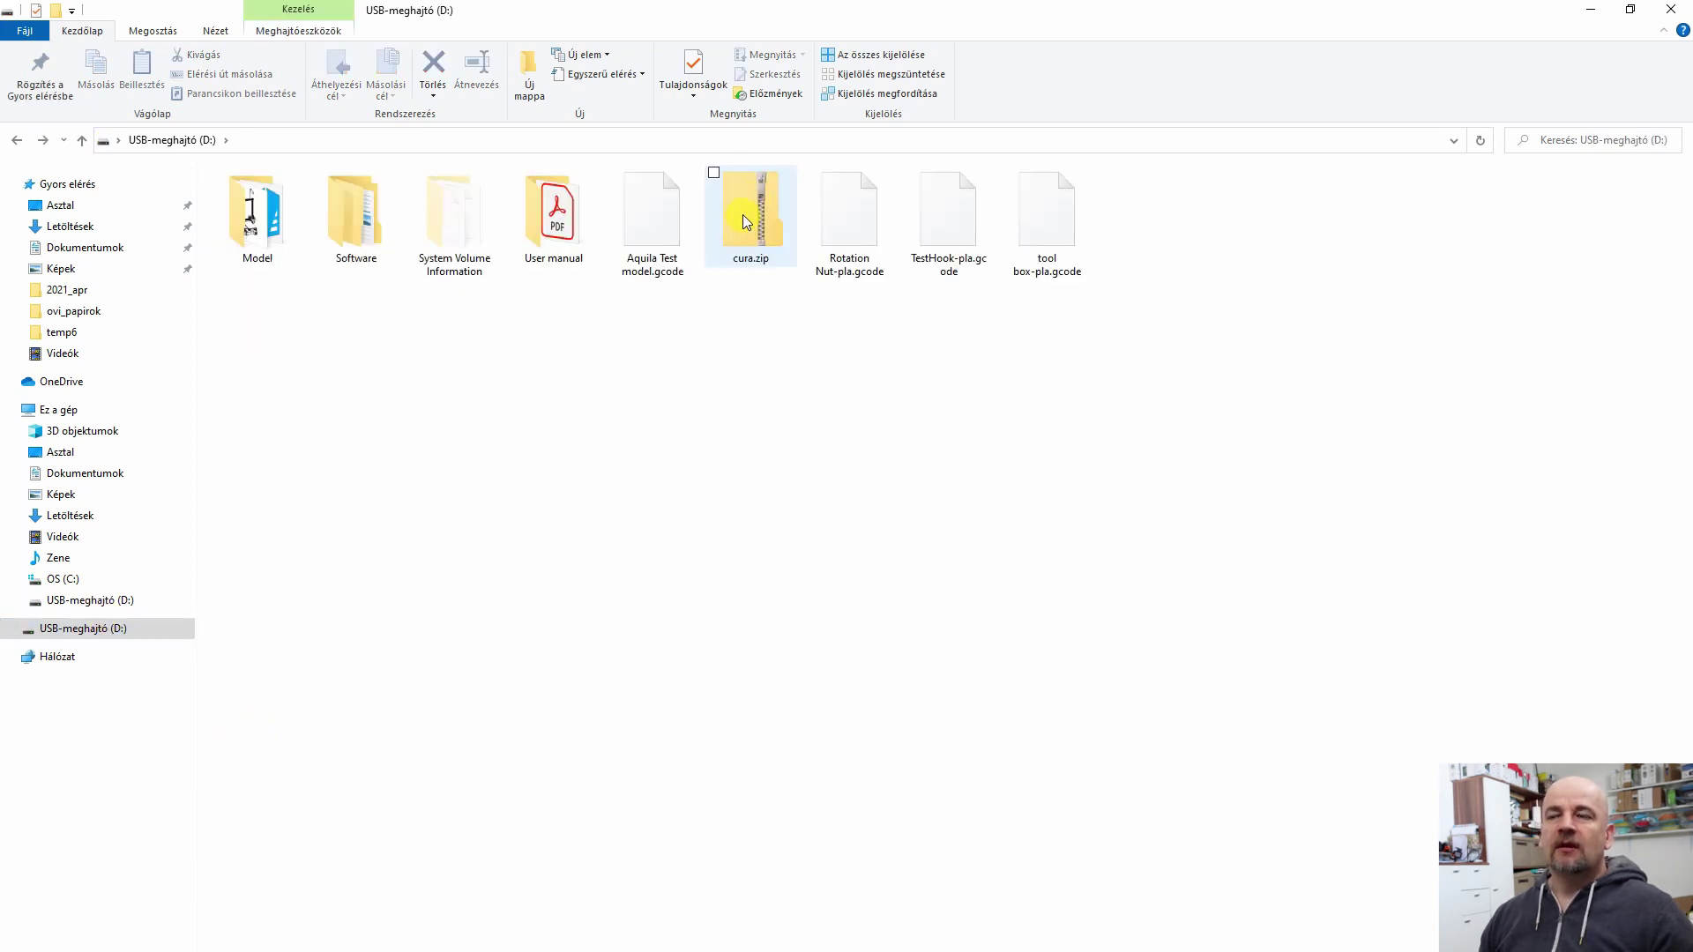
{"action": "double_click", "coordinate": [750, 216]}
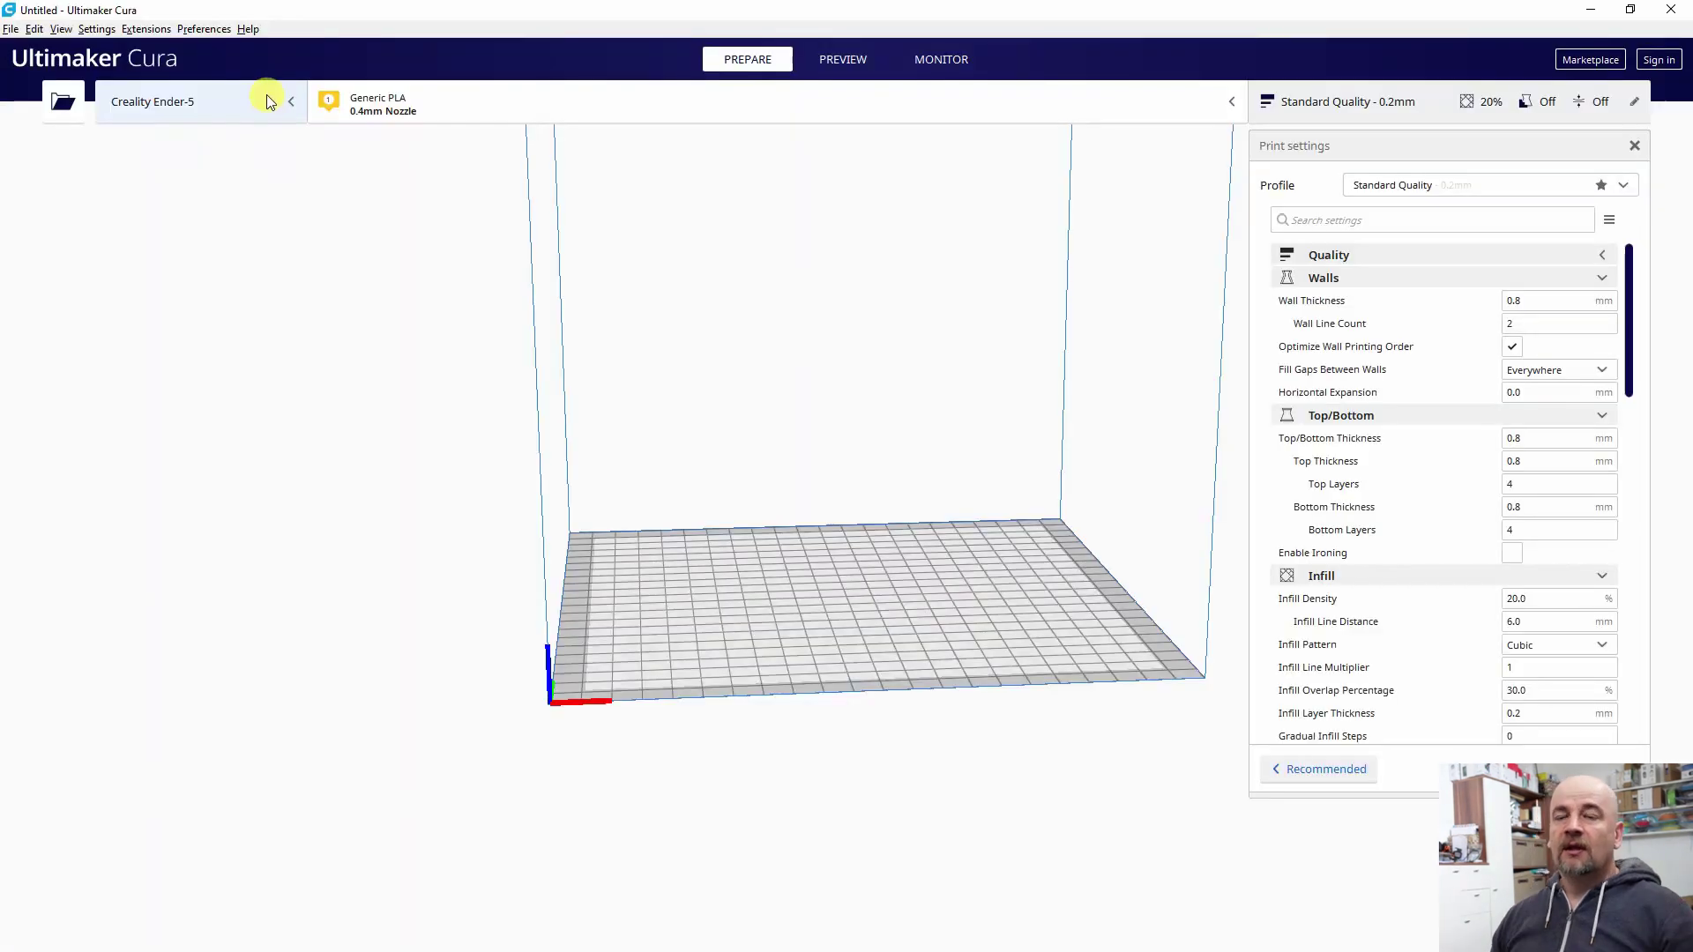
Add a non-networked Creality Ender-3 Pro printer named 'Voxelab Aquila'.
{"action": "left_click", "coordinate": [266, 102]}
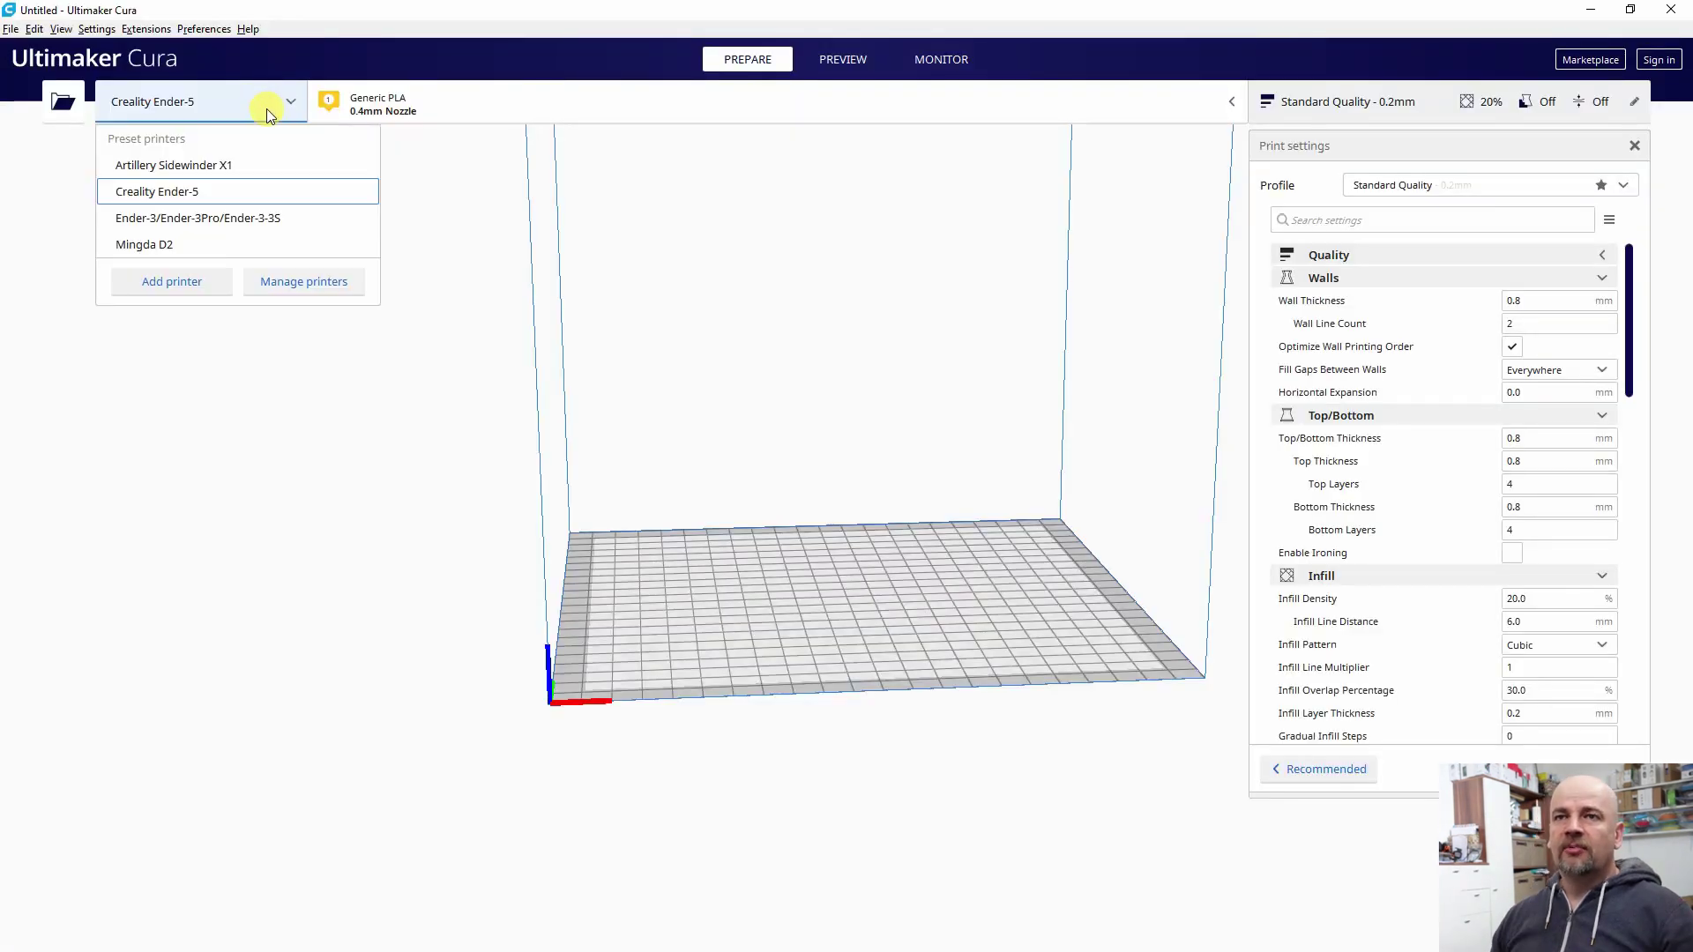
{"action": "left_click", "coordinate": [178, 281]}
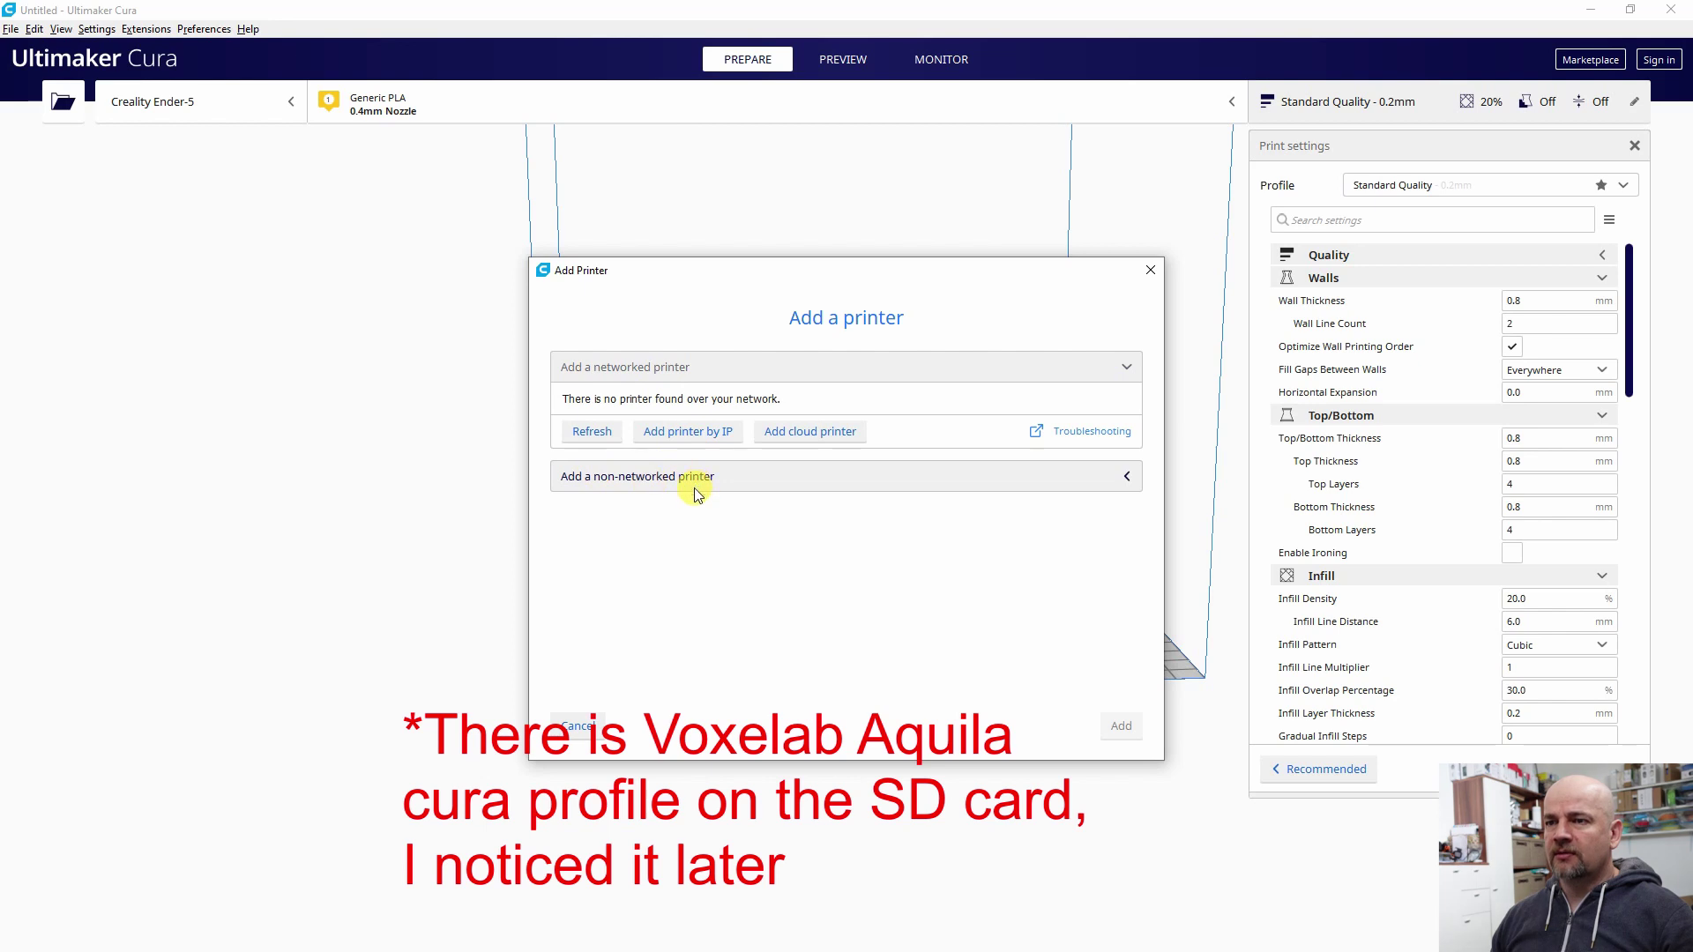
{"action": "left_click", "coordinate": [650, 481]}
{"action": "scroll", "coordinate": [634, 610], "scroll_direction": "down", "scroll_amount": 1}
{"action": "scroll", "coordinate": [634, 609], "scroll_direction": "down", "scroll_amount": 1}
{"action": "scroll", "coordinate": [633, 610], "scroll_direction": "down", "scroll_amount": 1}
{"action": "scroll", "coordinate": [634, 609], "scroll_direction": "down", "scroll_amount": 1}
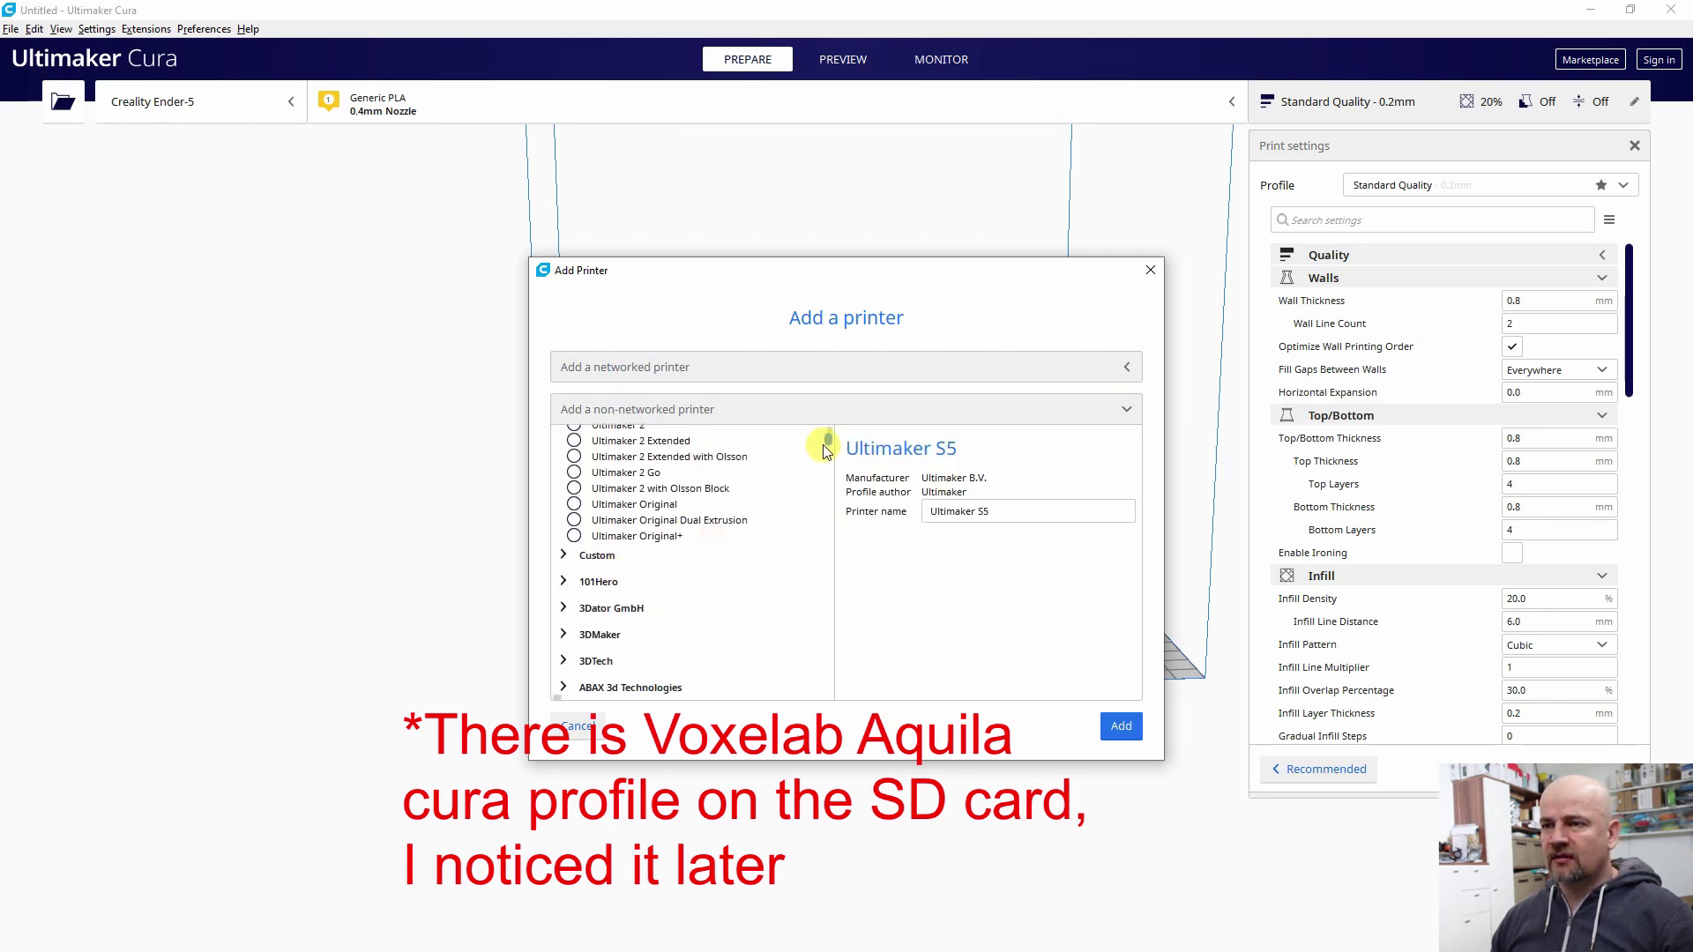
{"action": "scroll", "coordinate": [827, 448], "scroll_direction": "down", "scroll_amount": 5}
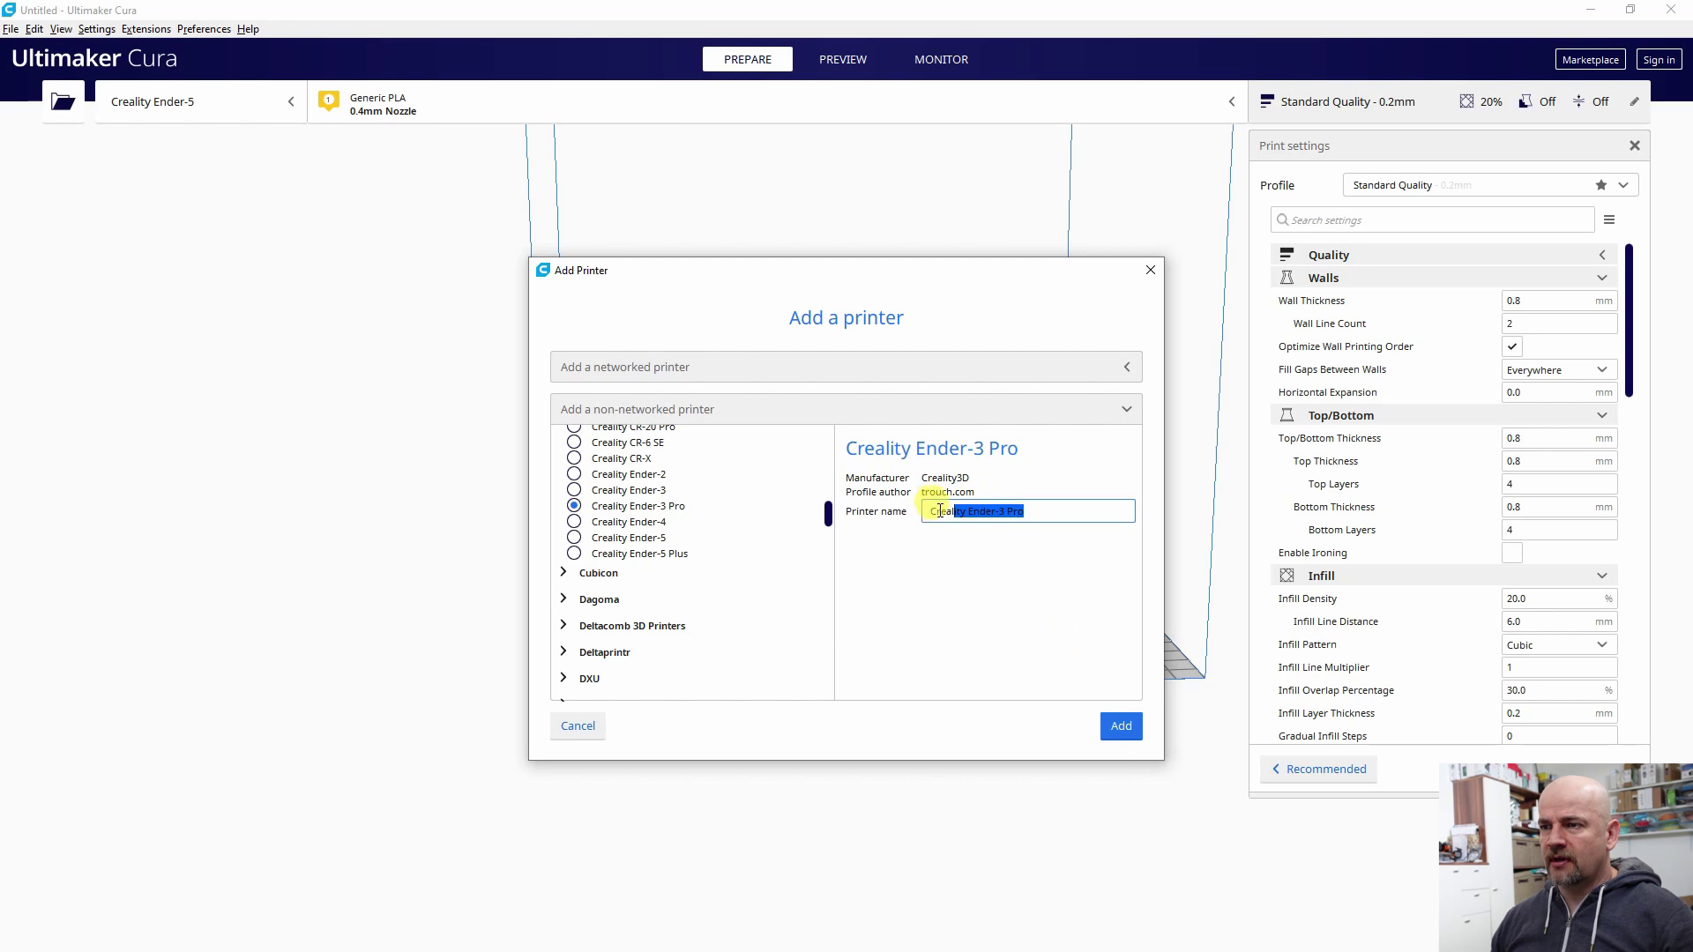
{"action": "type", "text": "Voxe"}
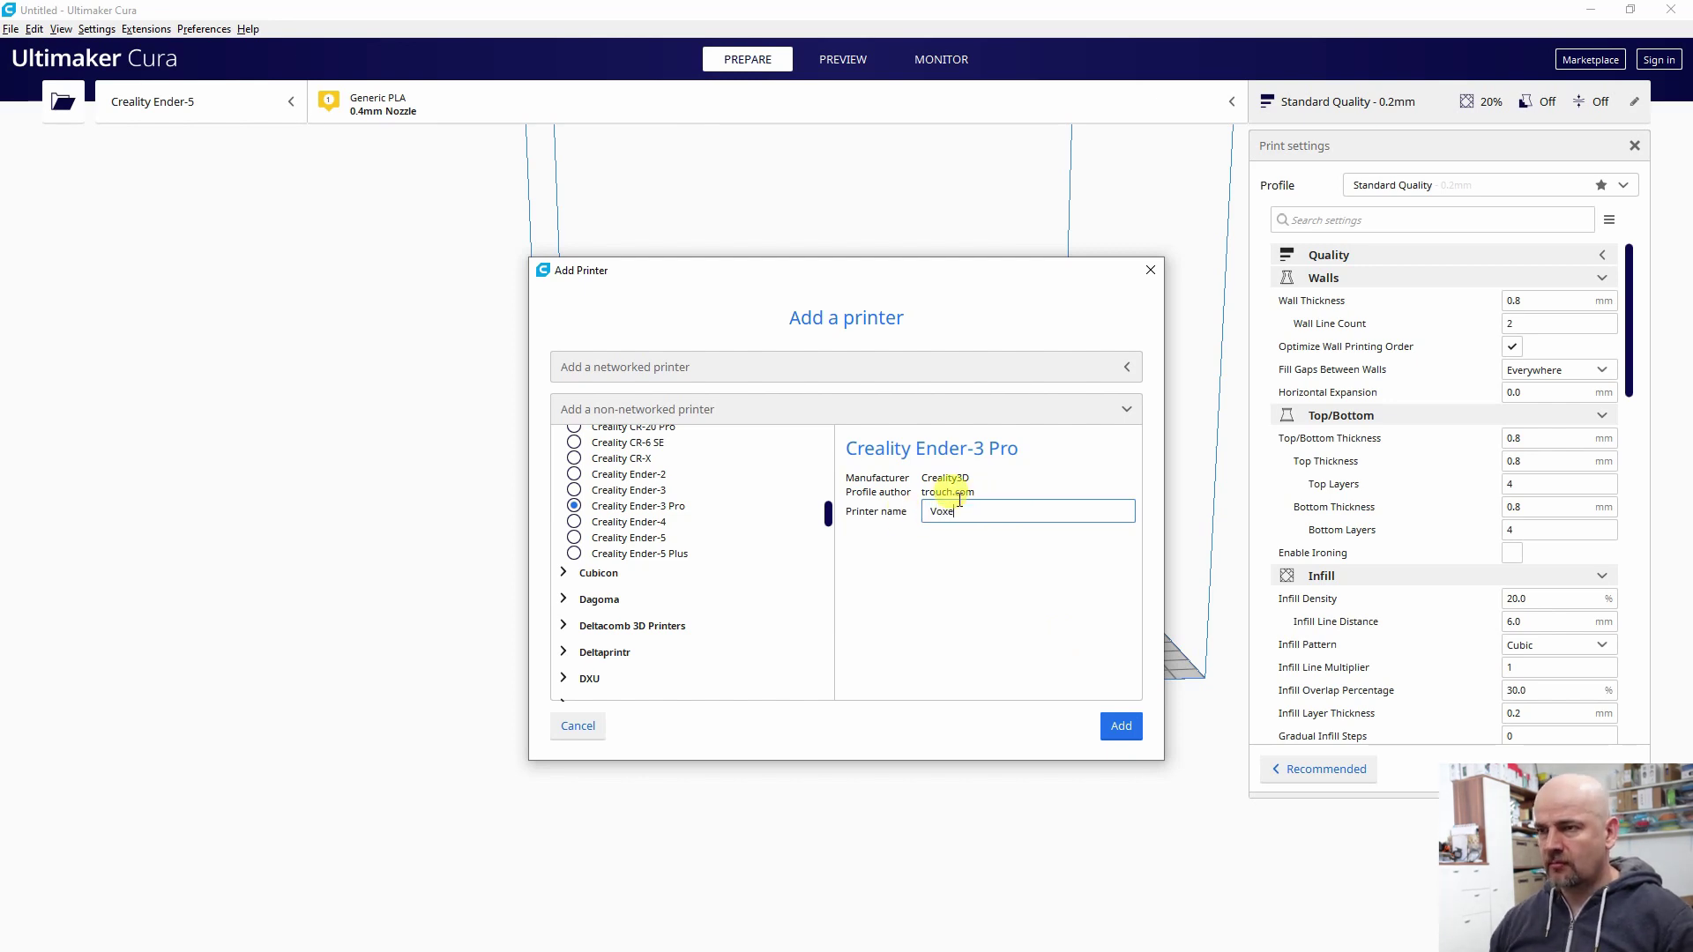
{"action": "type", "text": "lab Aquila"}
{"action": "key", "text": "Return"}
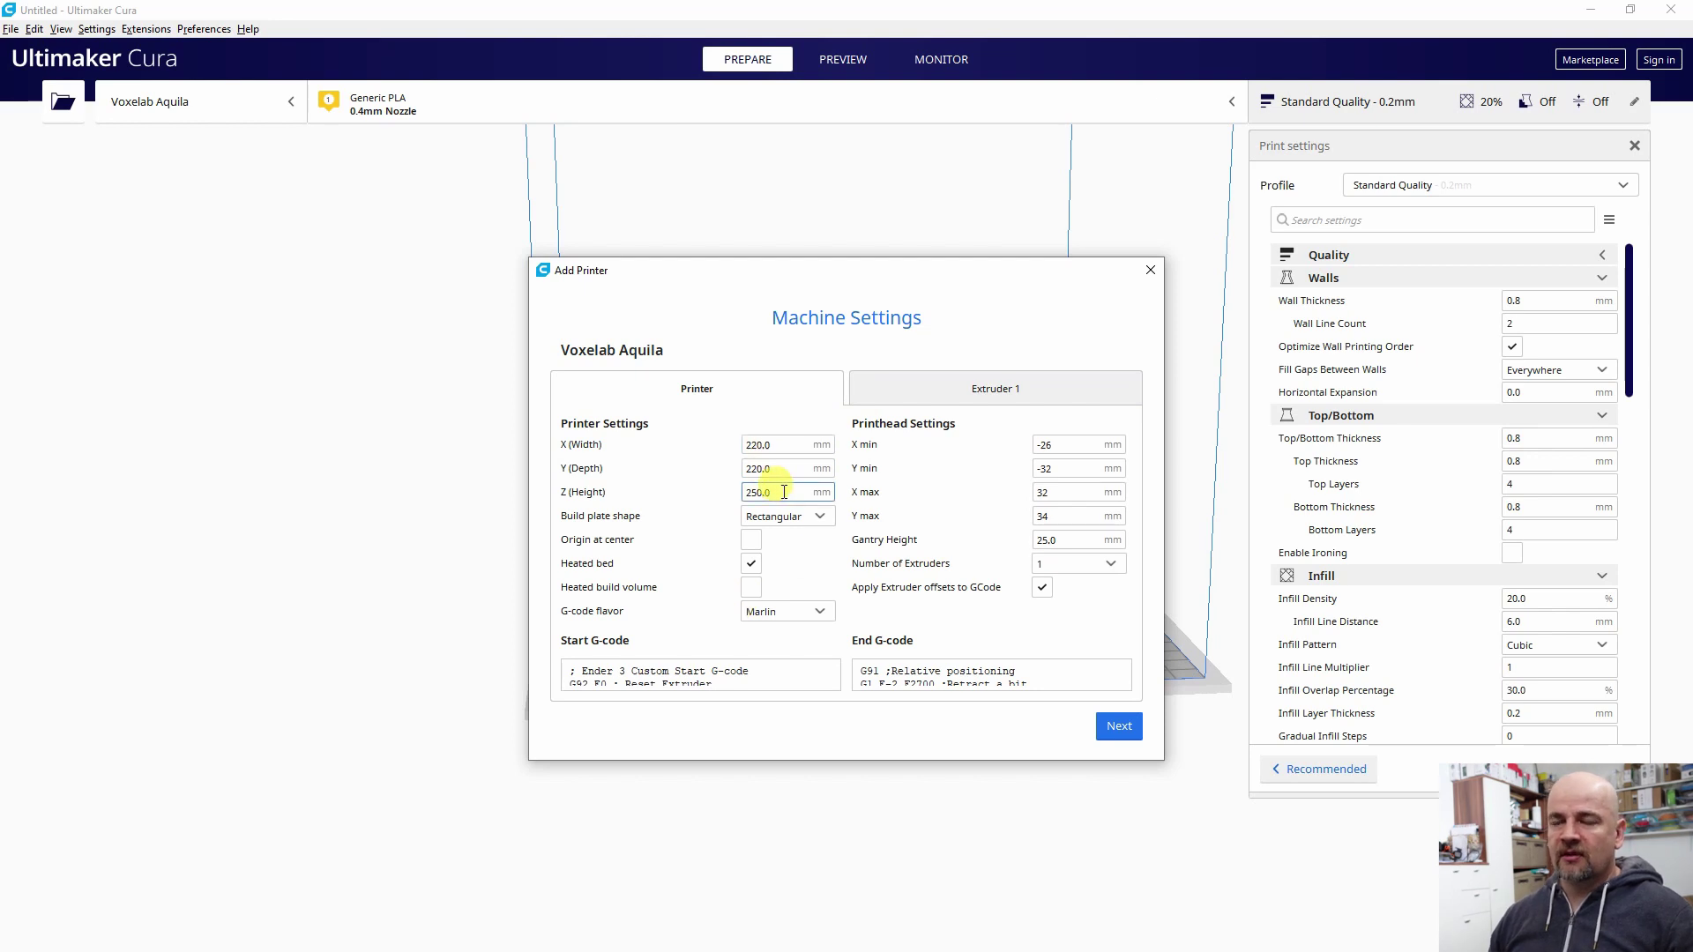
Accept the Extruder 1 machine settings and drag Rotation Nut.stl onto the Aquila build plate.
{"action": "left_click", "coordinate": [951, 395]}
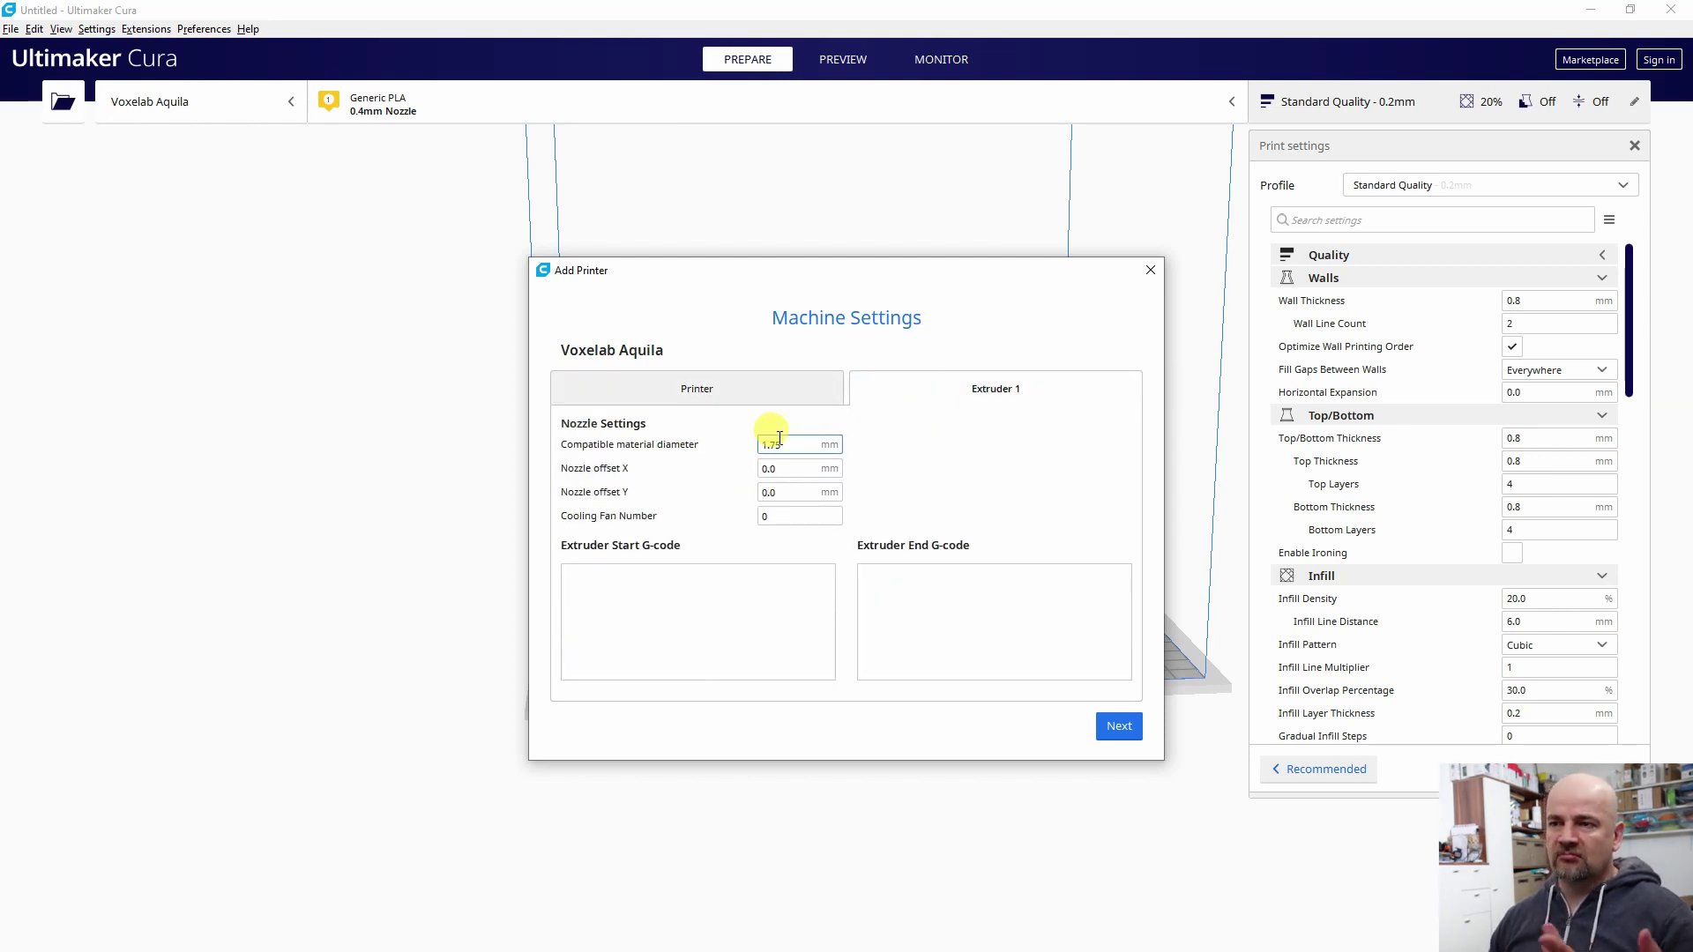
{"action": "left_click", "coordinate": [1115, 737]}
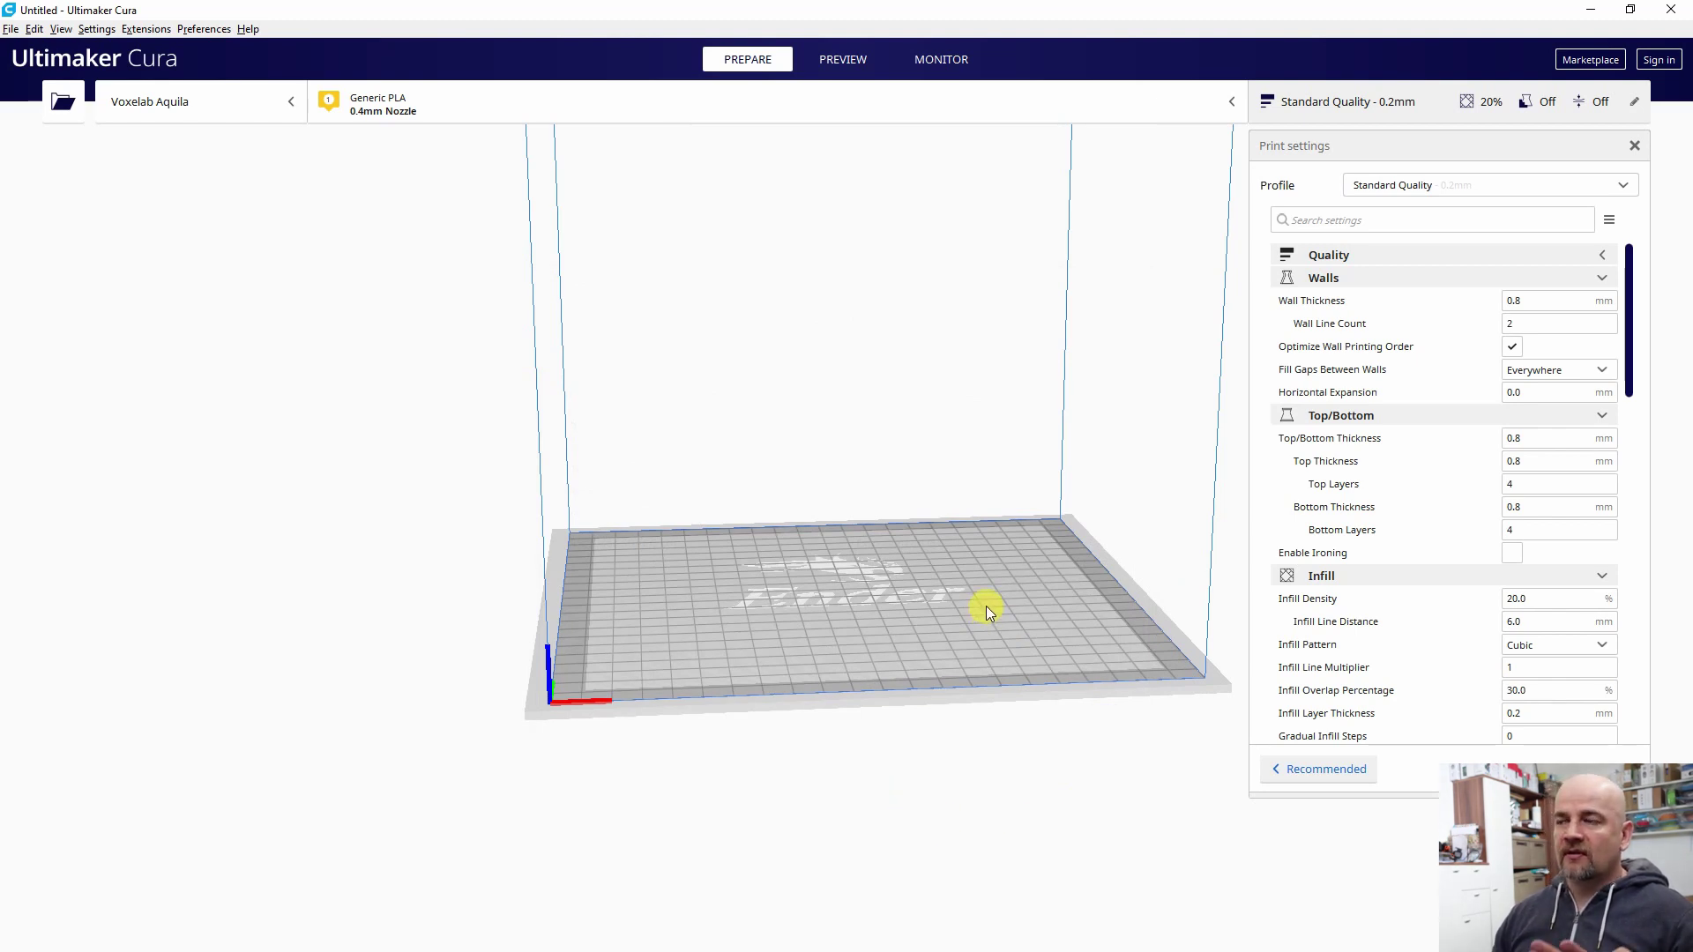
{"action": "key", "text": "alt+Tab"}
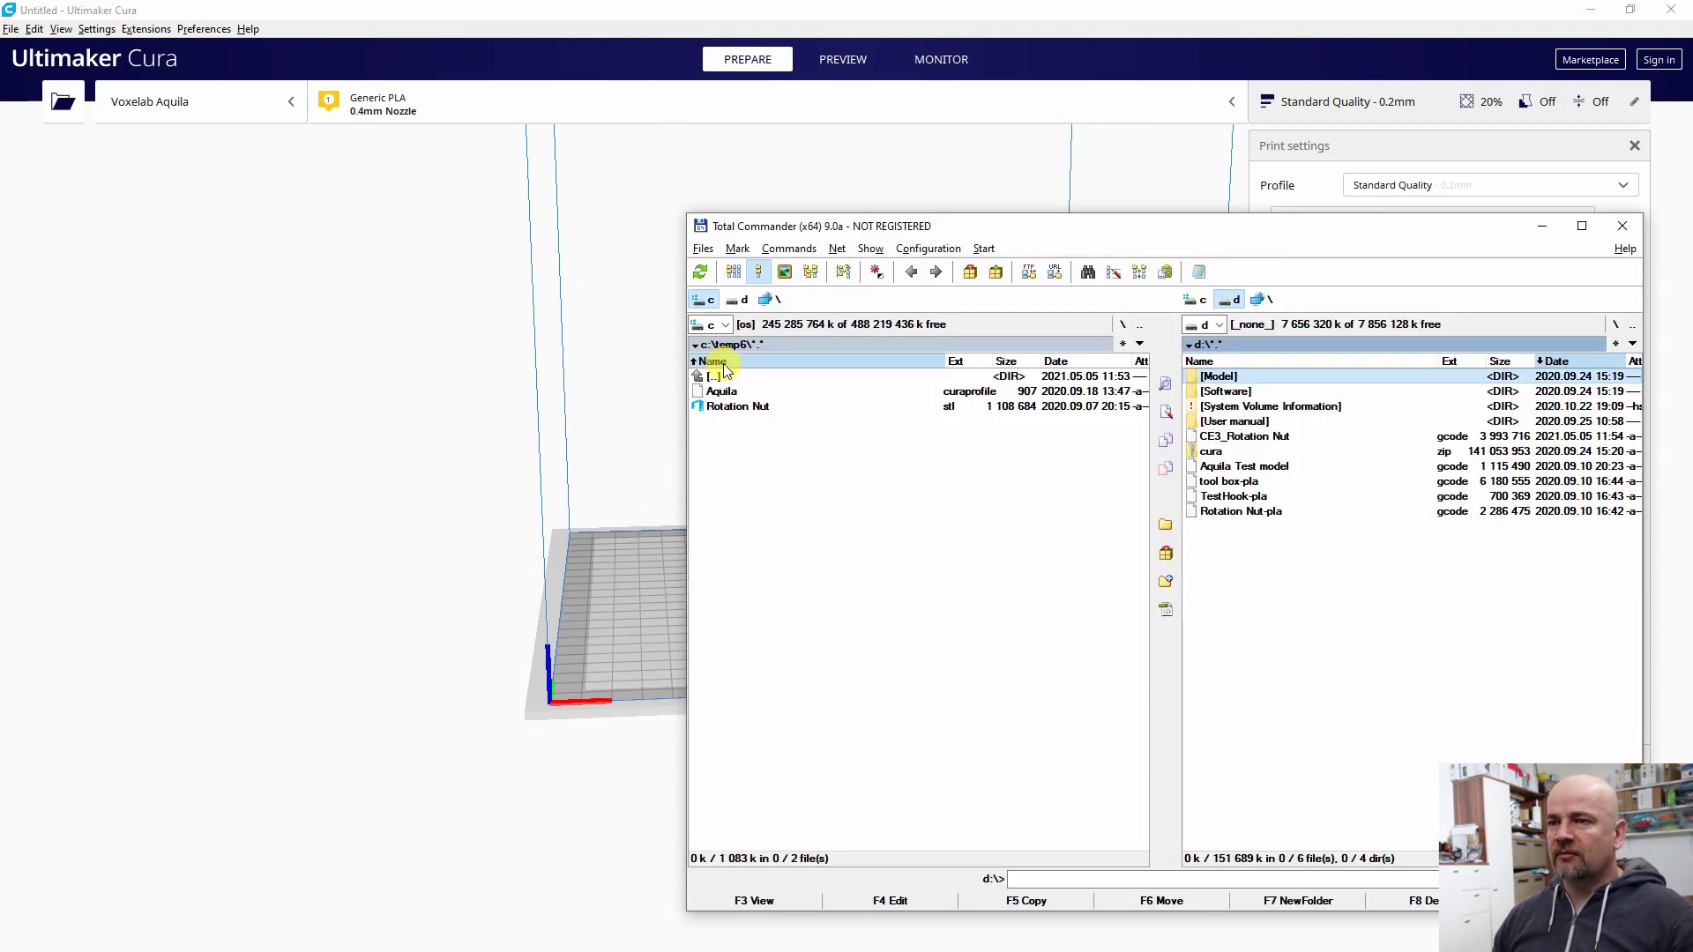
{"action": "left_click", "coordinate": [727, 378]}
{"action": "left_click_drag", "start_coordinate": [740, 406], "coordinate": [679, 628]}
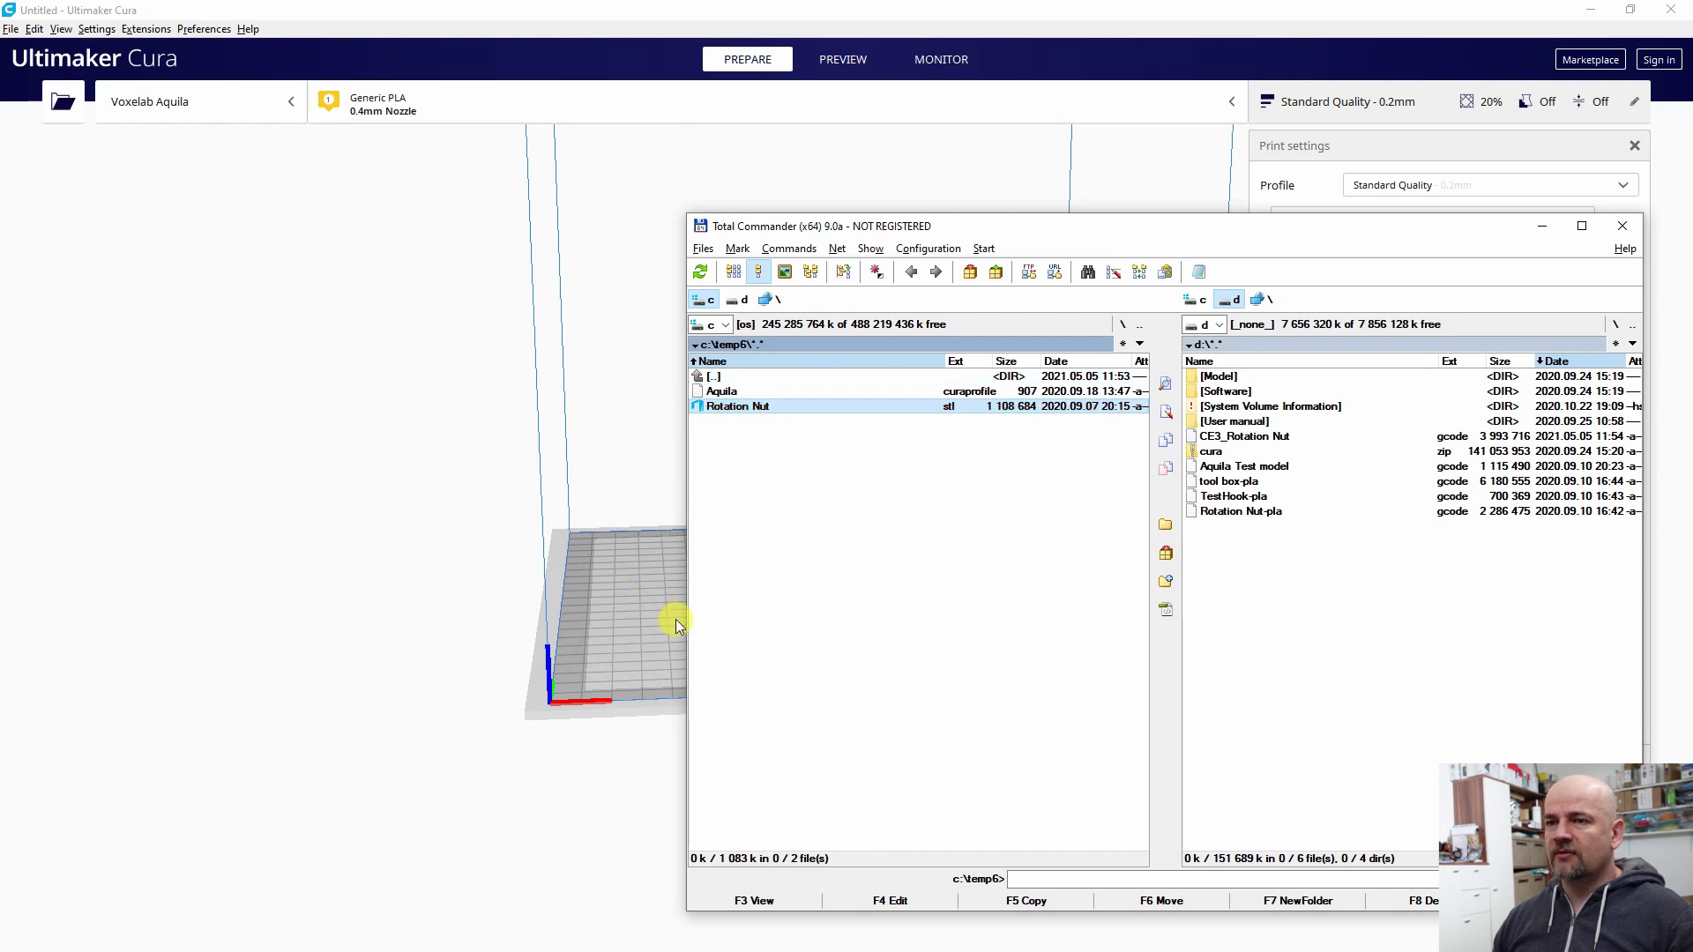
{"action": "left_click", "coordinate": [454, 577]}
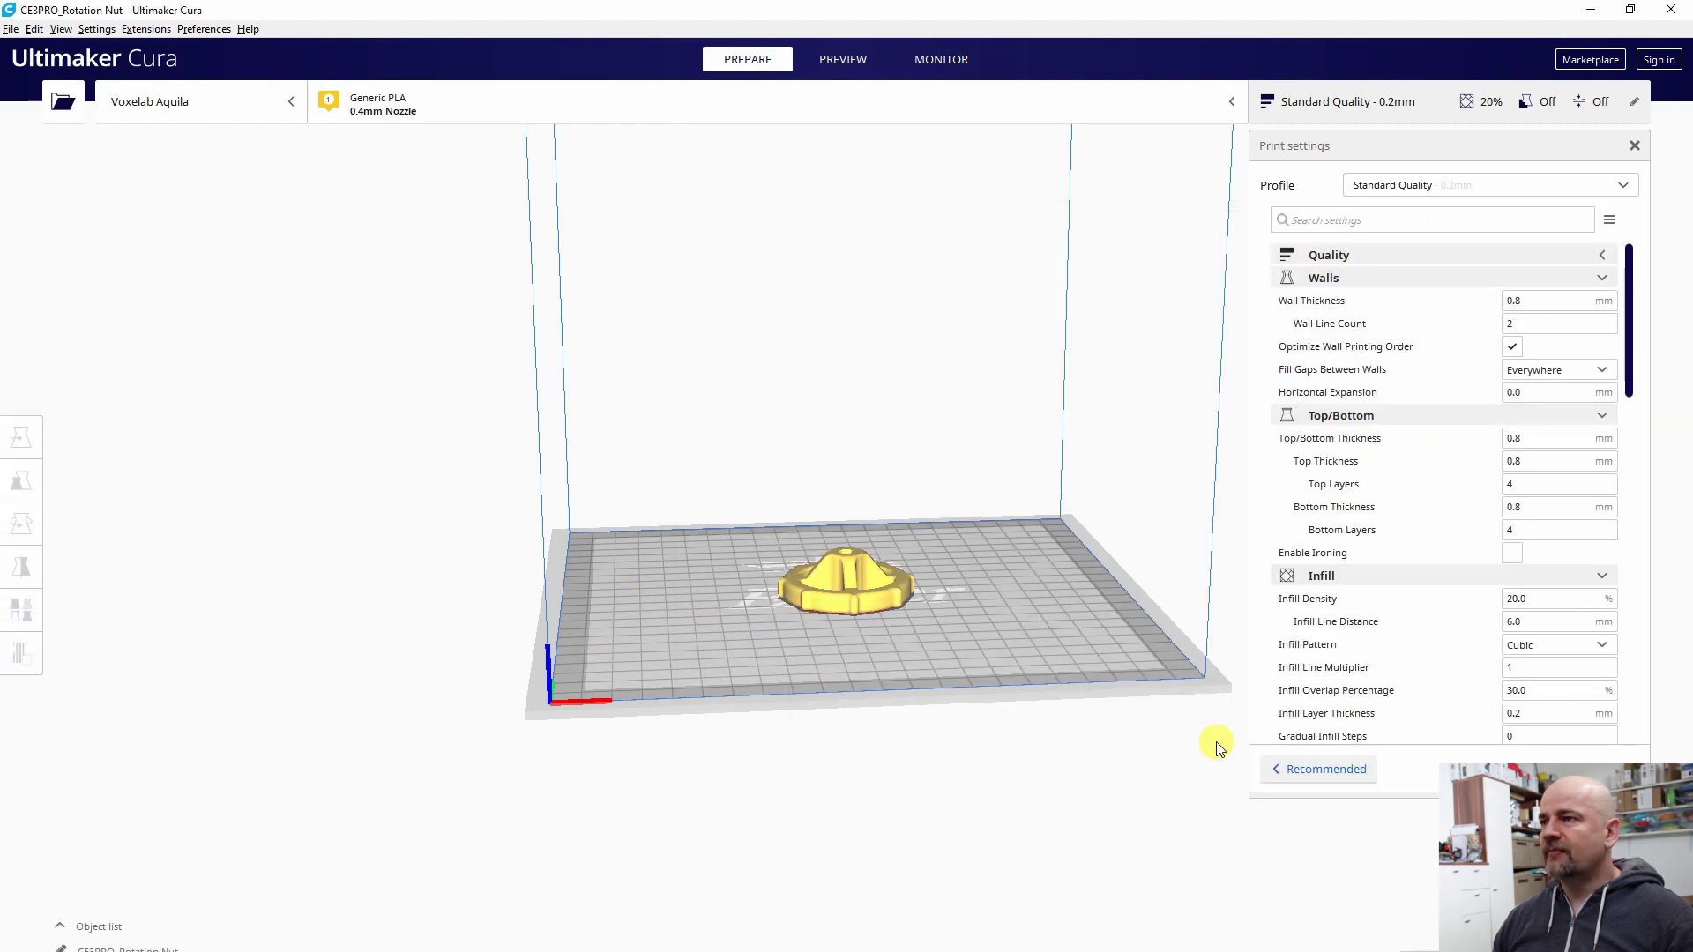
{"action": "mouse_move", "coordinate": [1526, 324]}
{"action": "type", "text": "3"}
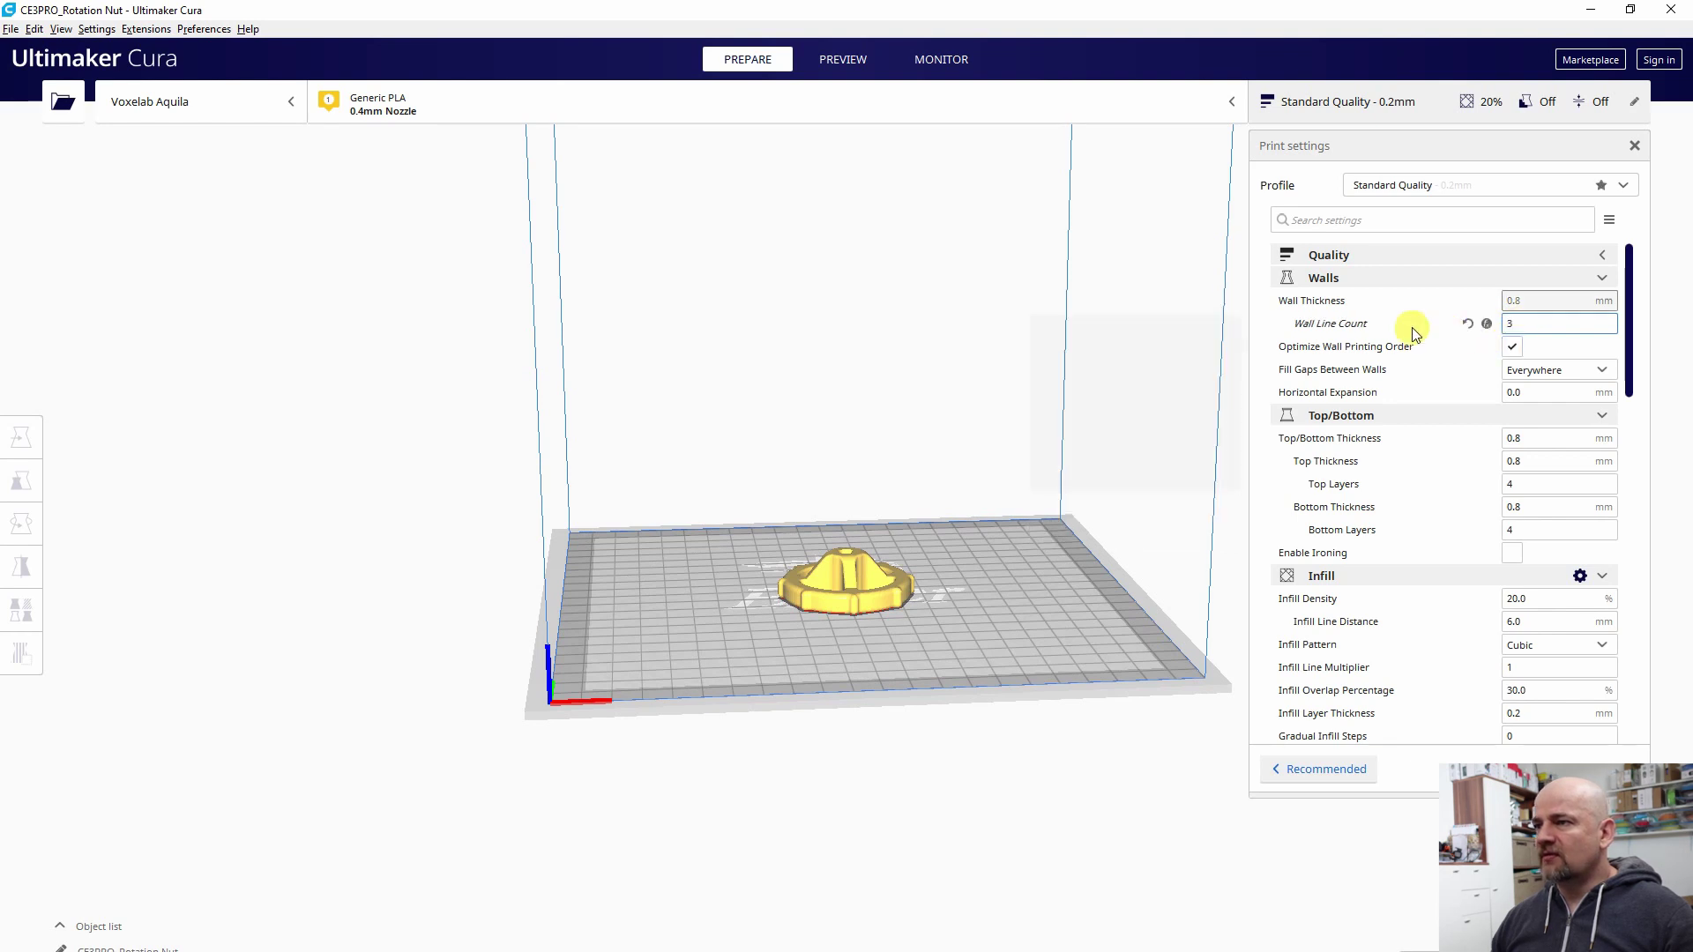
Select the Infill Density value to change it to 30%.
{"action": "left_click", "coordinate": [1542, 600]}
{"action": "type", "text": "30"}
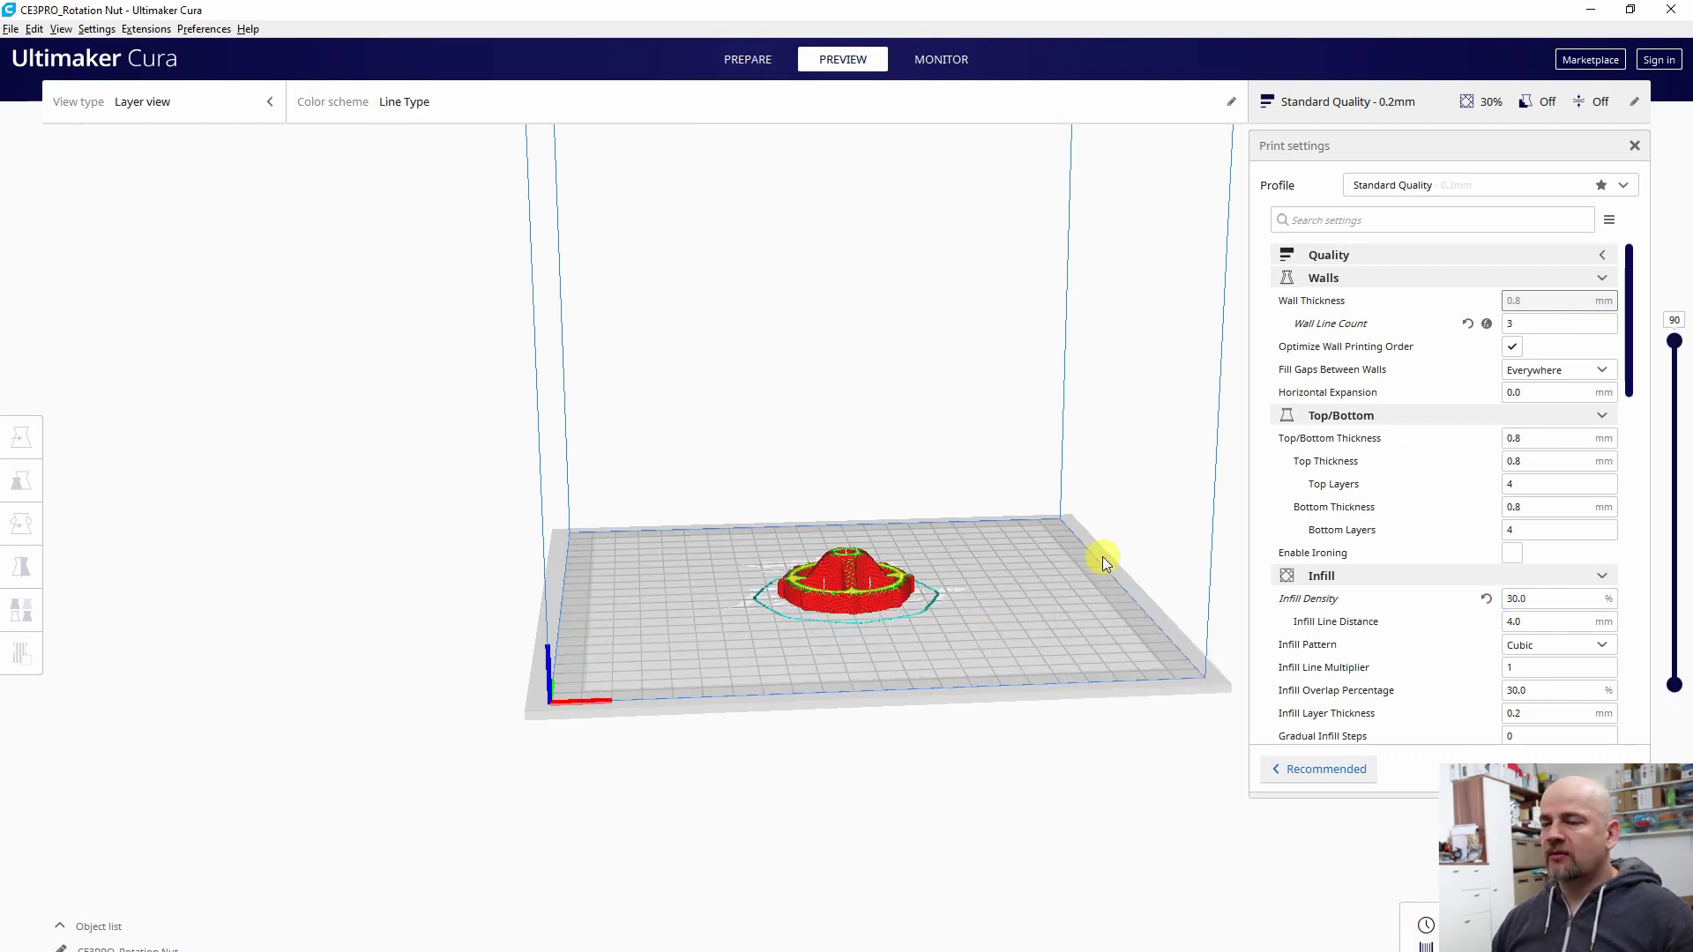
Scrub the layer slider and orbit the view to inspect the sliced Rotation Nut.
{"action": "mouse_move", "coordinate": [1675, 342]}
{"action": "left_mouse_down"}
{"action": "mouse_move", "coordinate": [1675, 405]}
{"action": "mouse_move", "coordinate": [1677, 260]}
{"action": "left_mouse_up"}
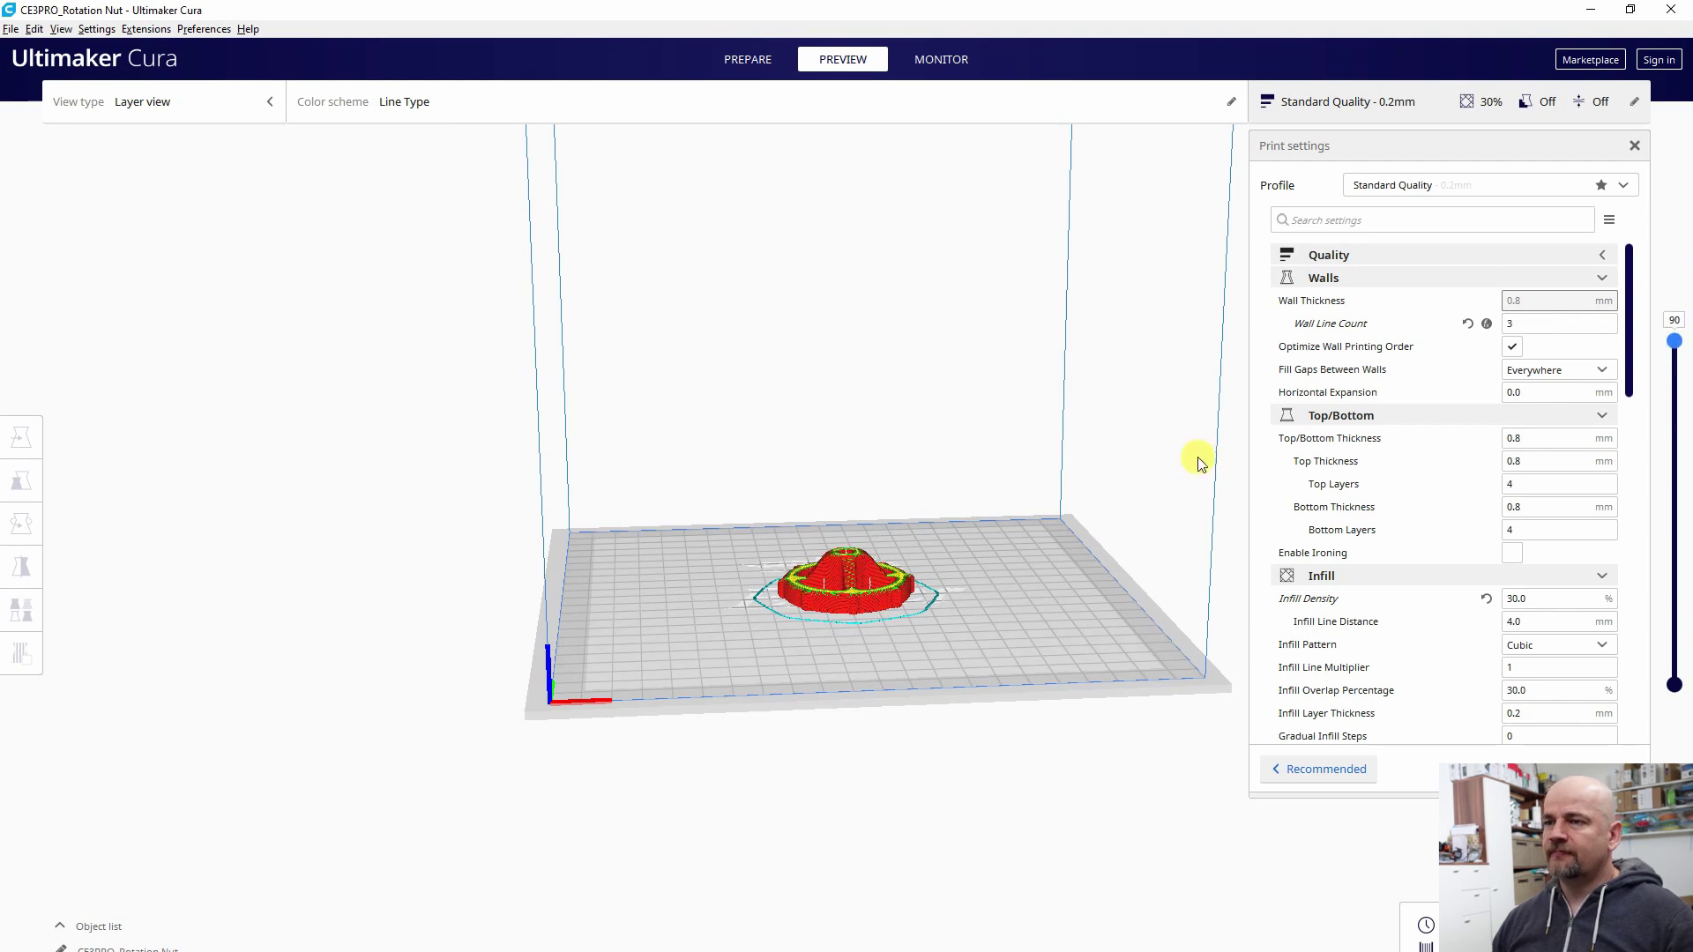
{"action": "right_click_drag", "start_coordinate": [945, 458], "coordinate": [890, 502]}
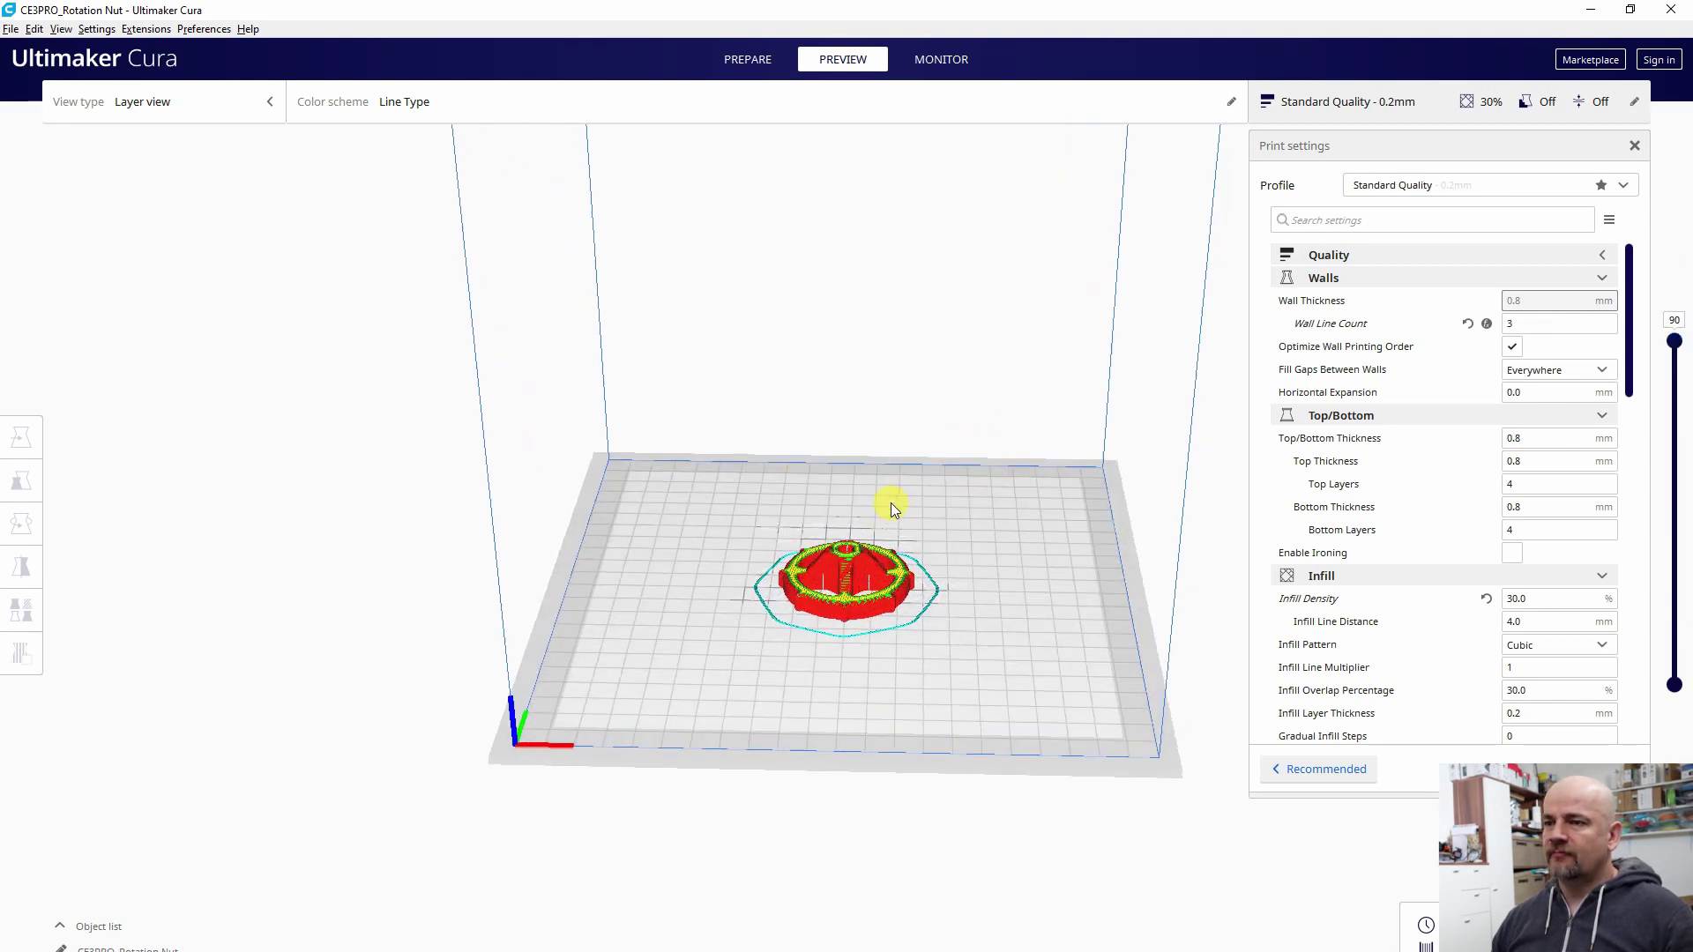